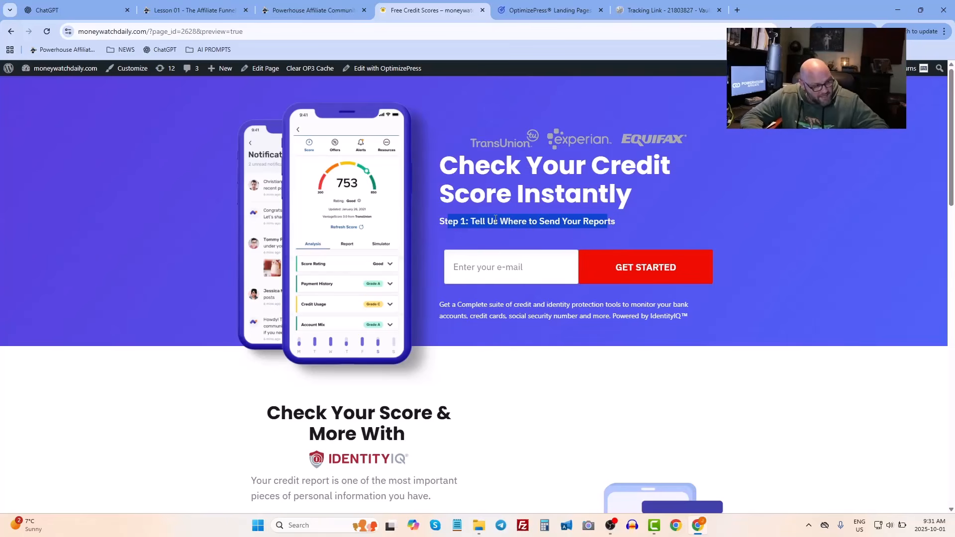
- Open the WordPress admin dashboard from the landing page preview
{"action": "scroll", "coordinate": [495, 222], "scroll_direction": "down", "scroll_amount": 4}
{"action": "scroll", "coordinate": [494, 226], "scroll_direction": "up", "scroll_amount": 4}
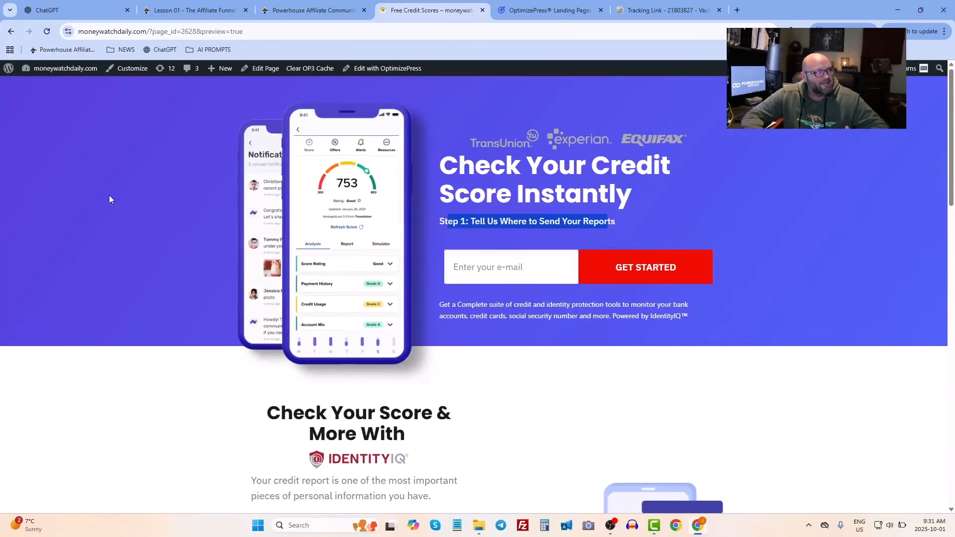
{"action": "mouse_move", "coordinate": [64, 74]}
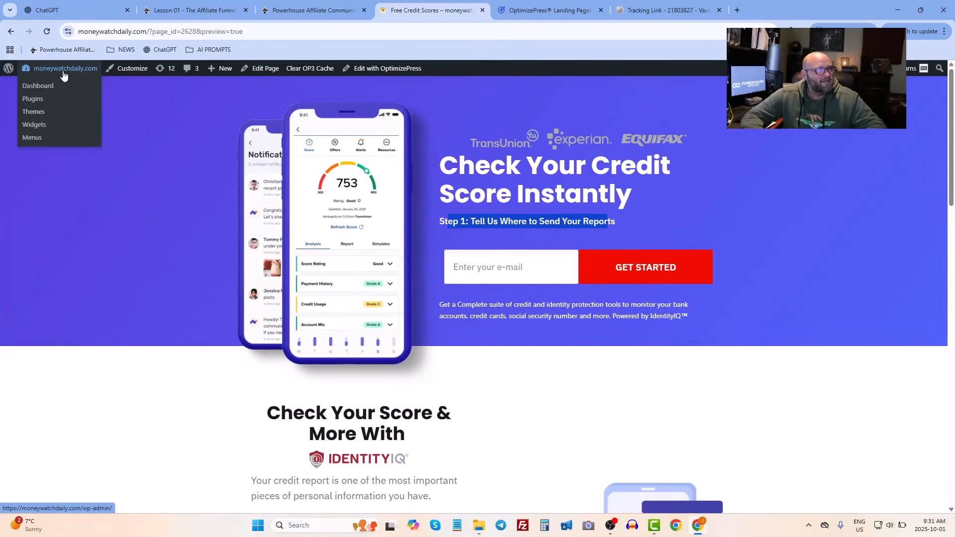
{"action": "left_click", "coordinate": [38, 87]}
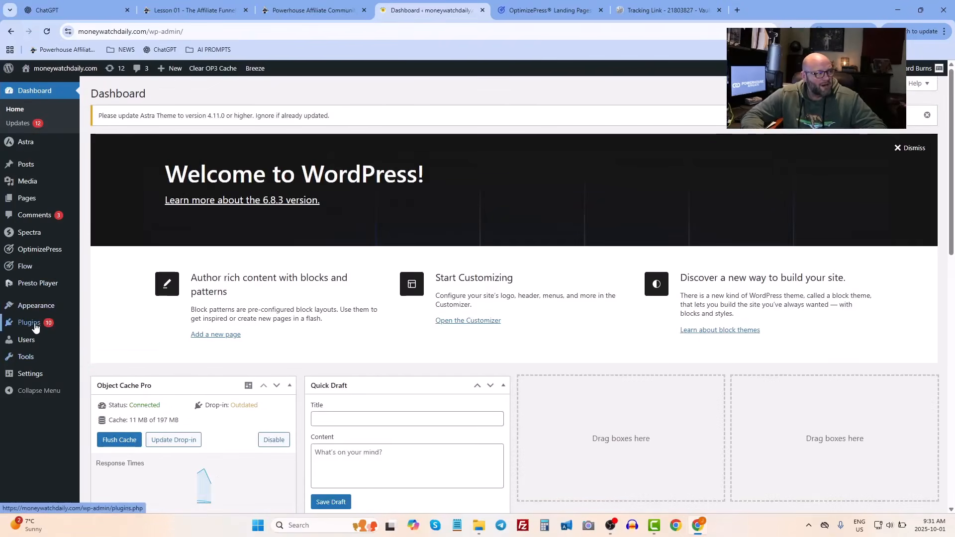
- Browse the OptimizePress product website, then return to the WordPress dashboard
{"action": "mouse_move", "coordinate": [36, 326]}
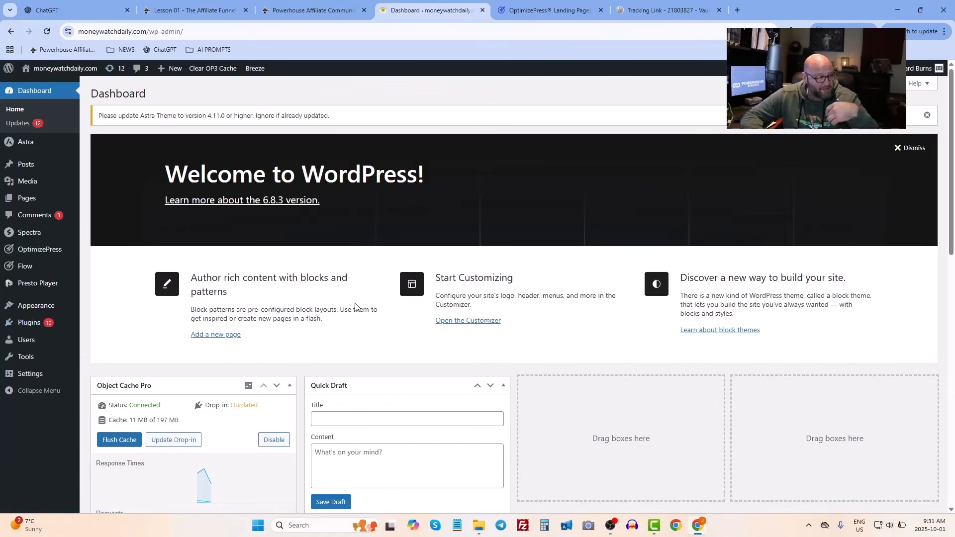
{"action": "left_click", "coordinate": [528, 11]}
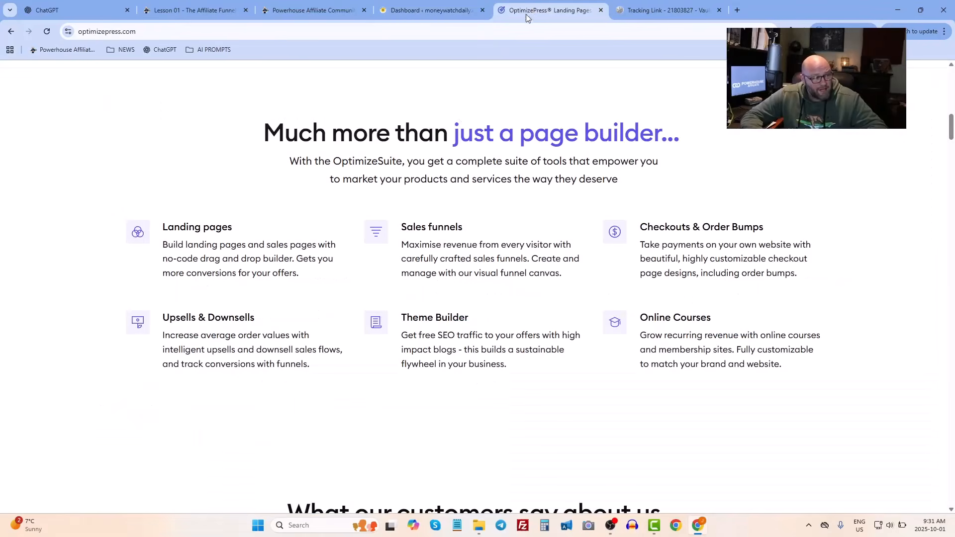
{"action": "scroll", "coordinate": [453, 195], "scroll_direction": "up", "scroll_amount": 10}
{"action": "scroll", "coordinate": [522, 217], "scroll_direction": "down", "scroll_amount": 4}
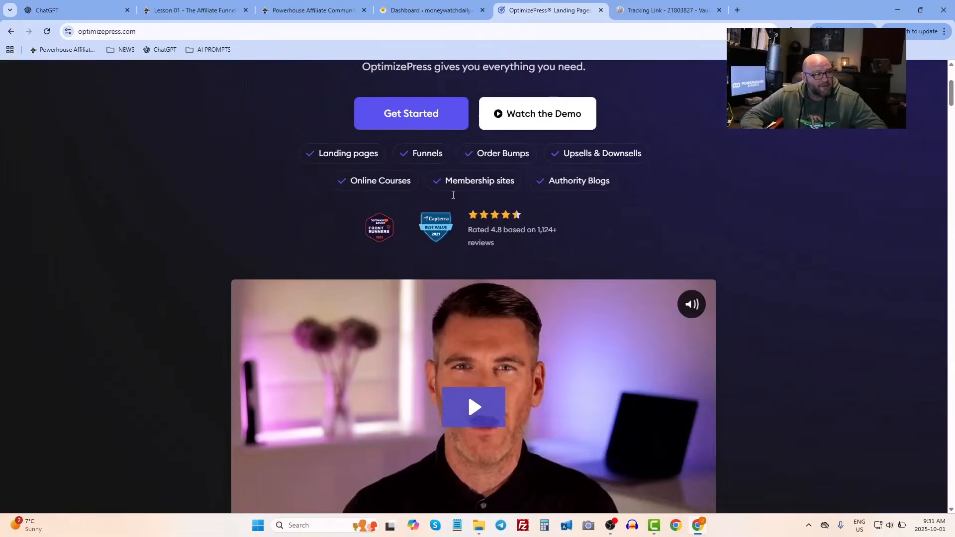
{"action": "left_click", "coordinate": [428, 9]}
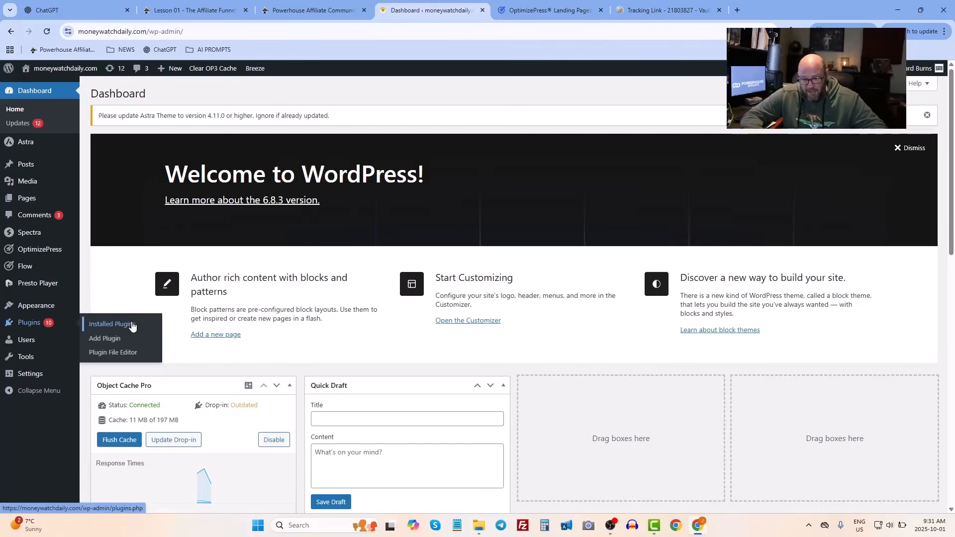
- Try adding AWeber as a new OptimizePress integration, then close its login page and the service picker
{"action": "mouse_move", "coordinate": [40, 253]}
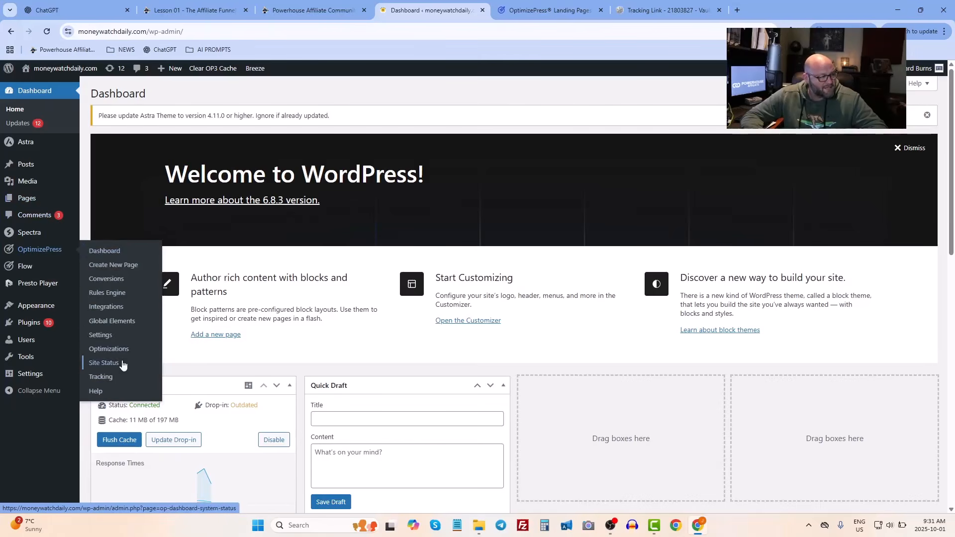
{"action": "left_click", "coordinate": [105, 306]}
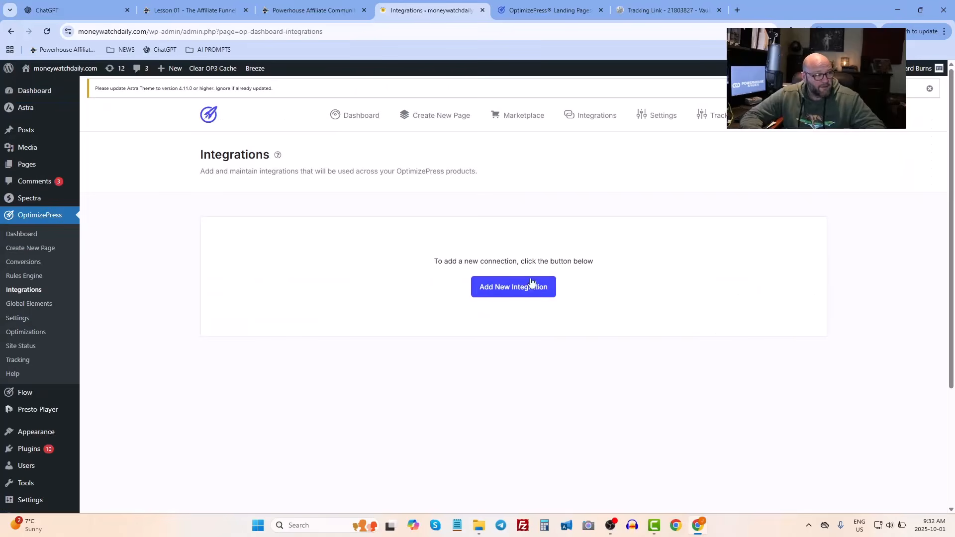
{"action": "left_click", "coordinate": [510, 292]}
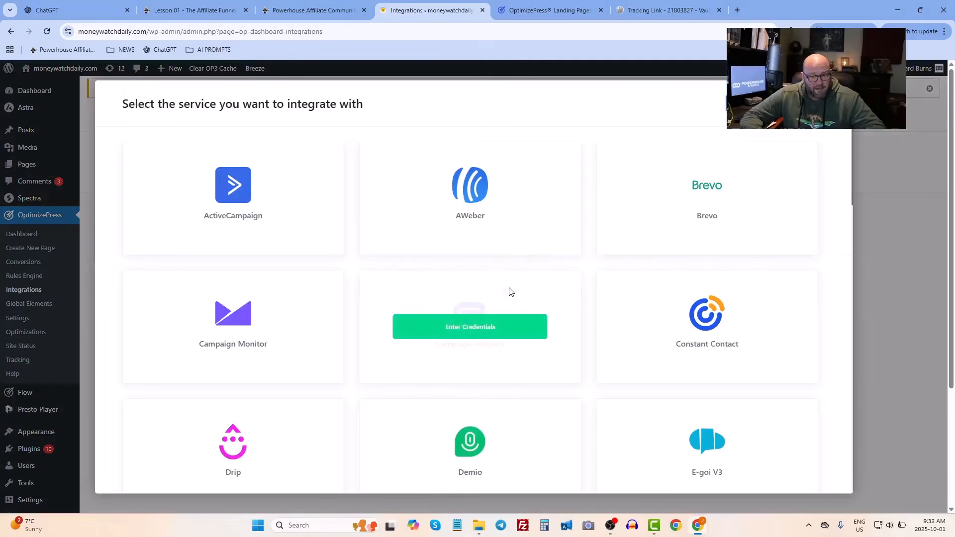
{"action": "mouse_move", "coordinate": [196, 208]}
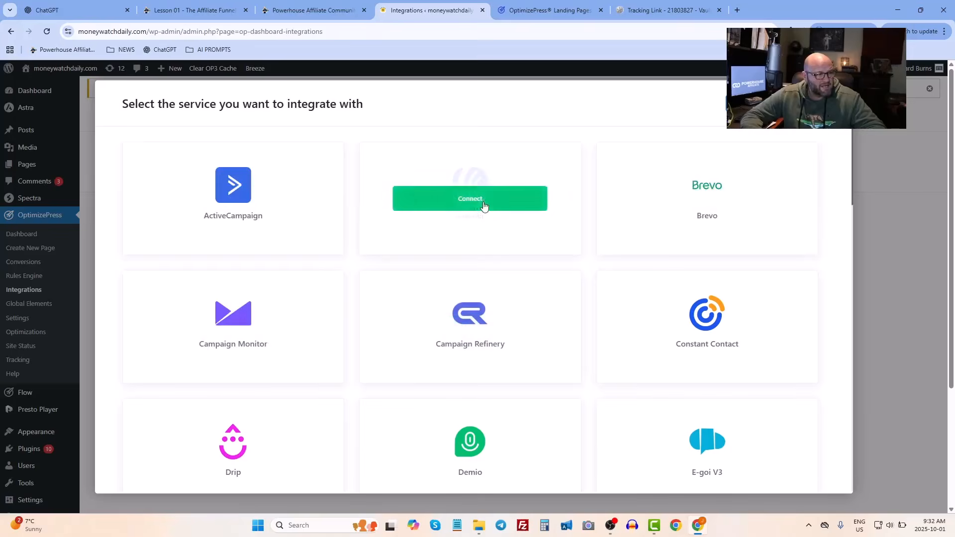
{"action": "left_click", "coordinate": [473, 203]}
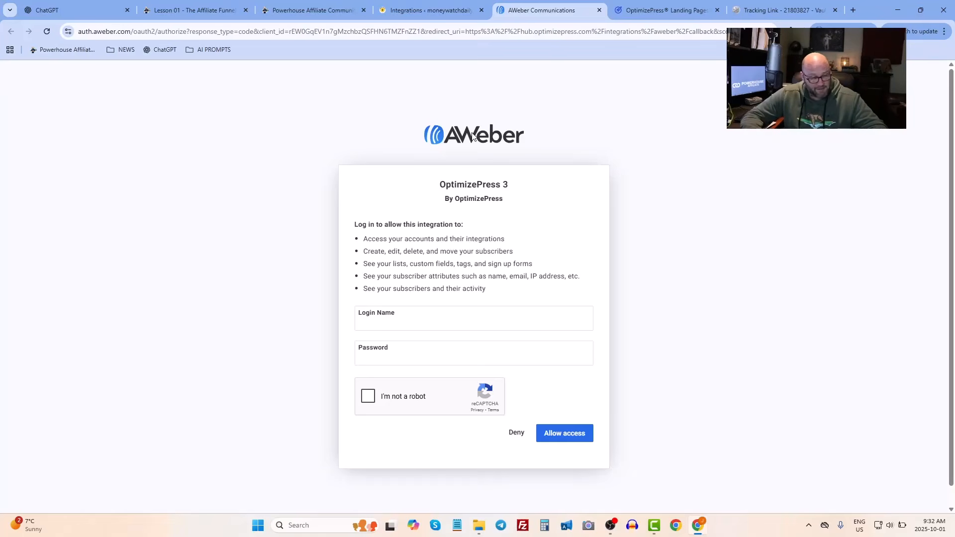
{"action": "left_click", "coordinate": [385, 329]}
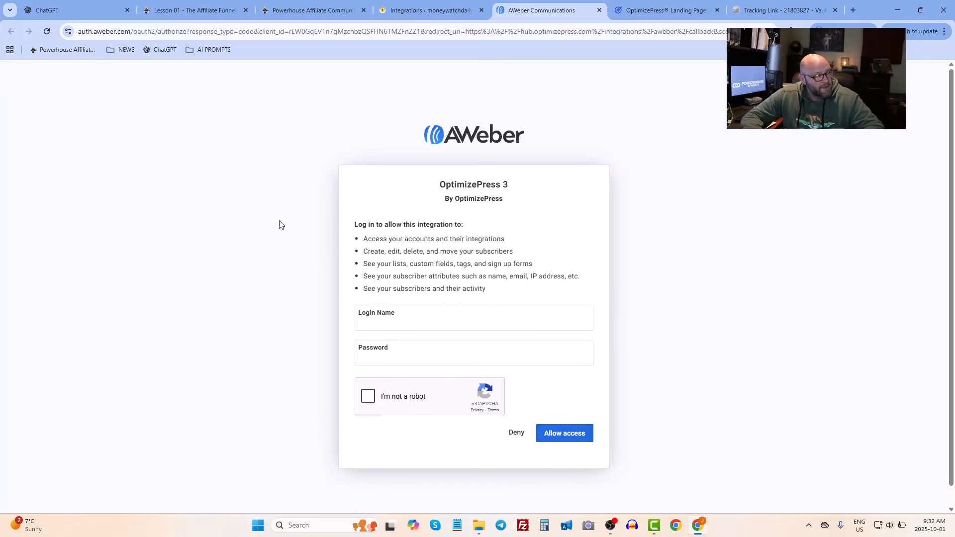
{"action": "left_click", "coordinate": [600, 10]}
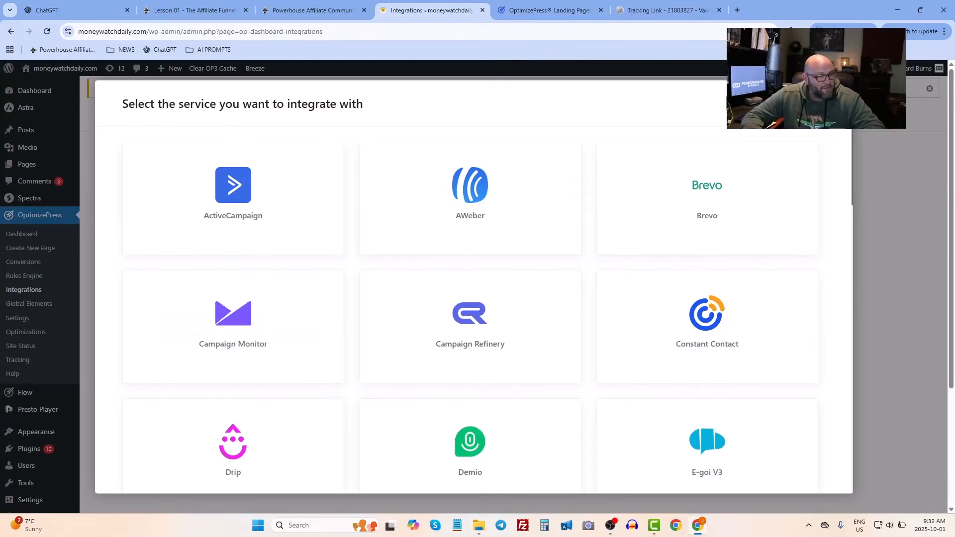
{"action": "left_click", "coordinate": [824, 104]}
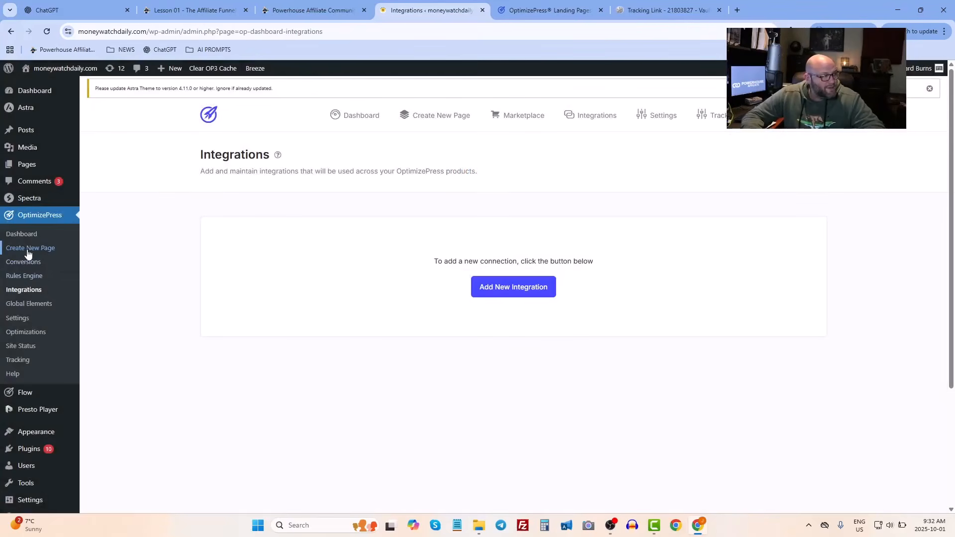
- Open OptimizePress's Create New Page and browse the new and trending templates
{"action": "left_click", "coordinate": [27, 249]}
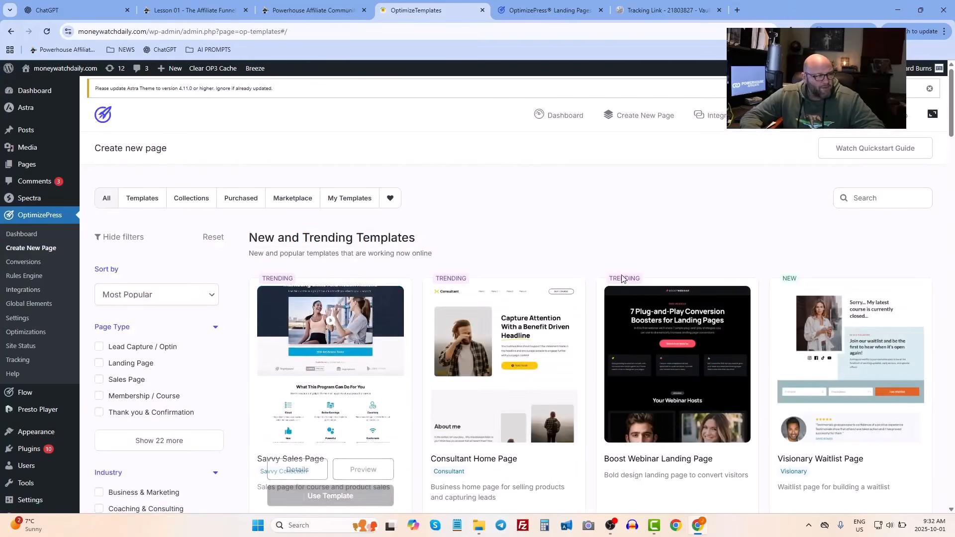
{"action": "scroll", "coordinate": [621, 278], "scroll_direction": "down", "scroll_amount": 10}
{"action": "scroll", "coordinate": [616, 297], "scroll_direction": "up", "scroll_amount": 8}
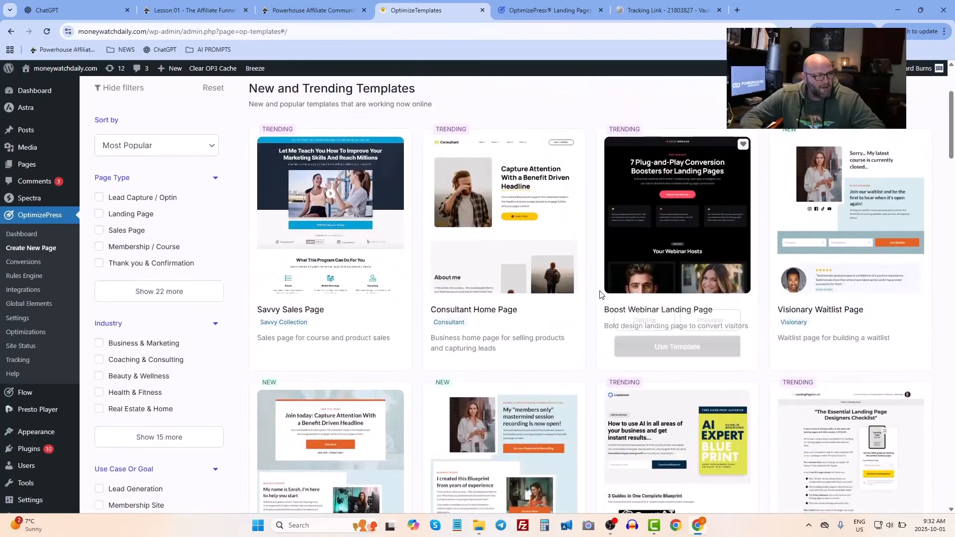
{"action": "scroll", "coordinate": [600, 295], "scroll_direction": "up", "scroll_amount": 3}
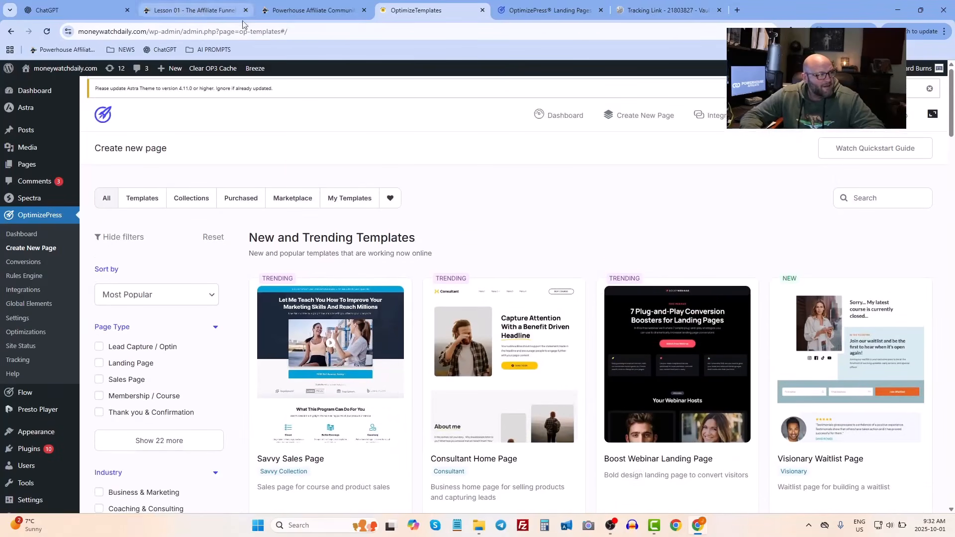
{"action": "scroll", "coordinate": [537, 215], "scroll_direction": "down", "scroll_amount": 1}
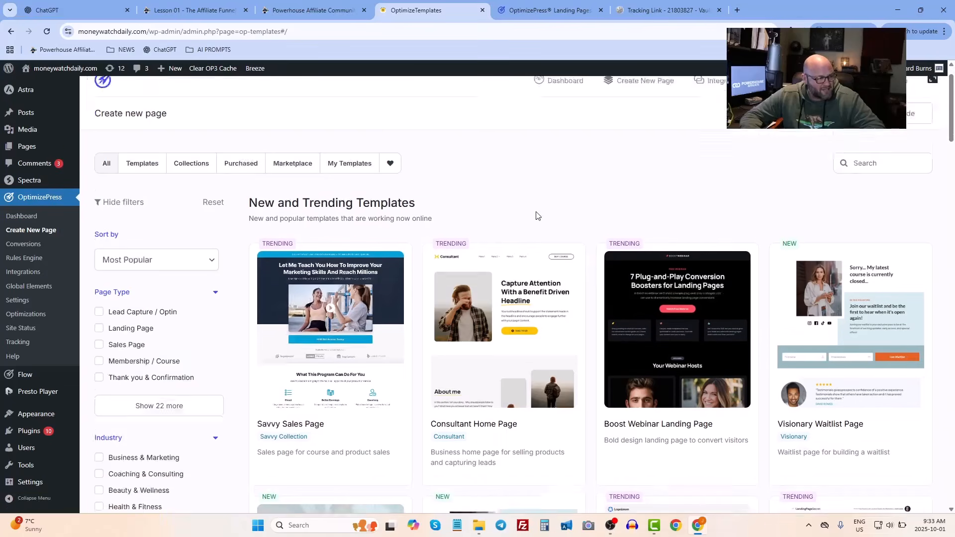
{"action": "scroll", "coordinate": [537, 214], "scroll_direction": "down", "scroll_amount": 3}
{"action": "scroll", "coordinate": [598, 249], "scroll_direction": "down", "scroll_amount": 3}
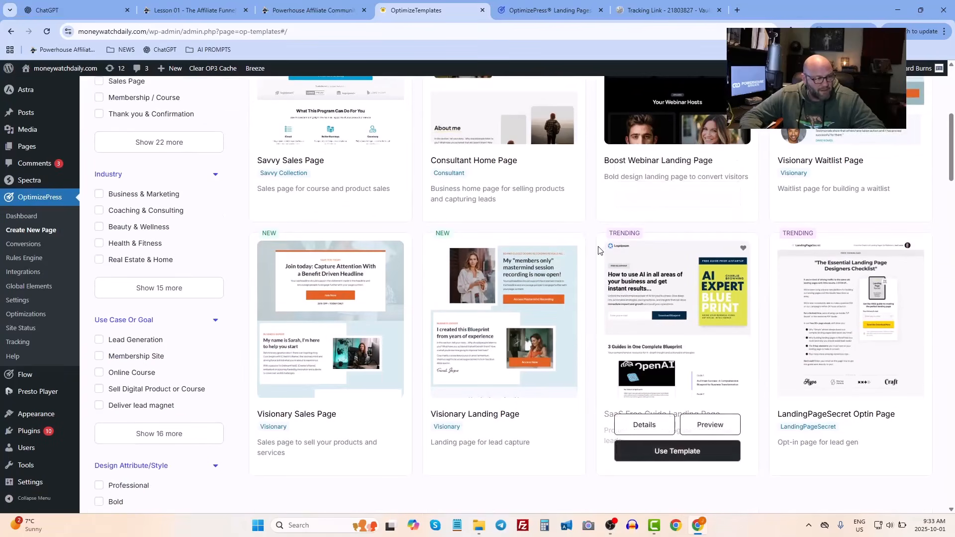
{"action": "scroll", "coordinate": [598, 250], "scroll_direction": "down", "scroll_amount": 4}
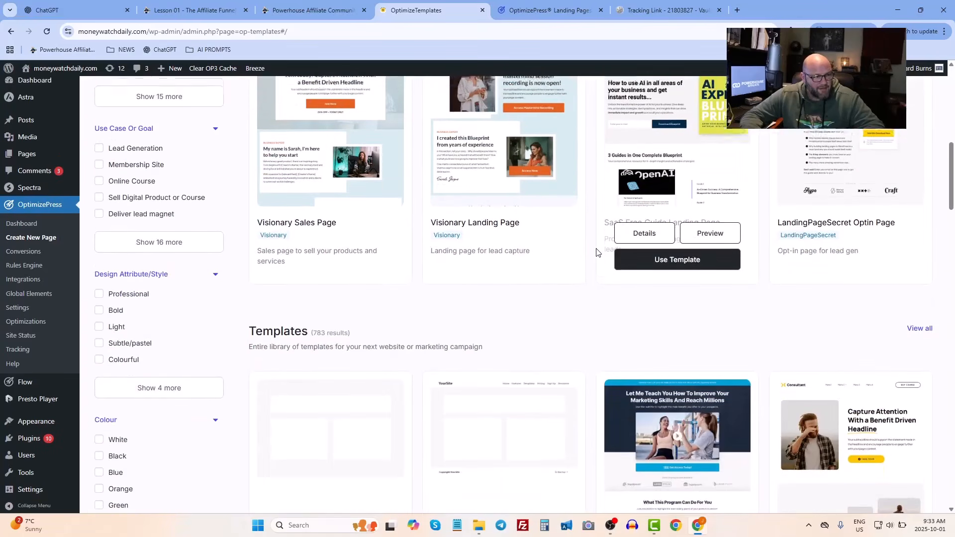
{"action": "scroll", "coordinate": [597, 252], "scroll_direction": "up", "scroll_amount": 10}
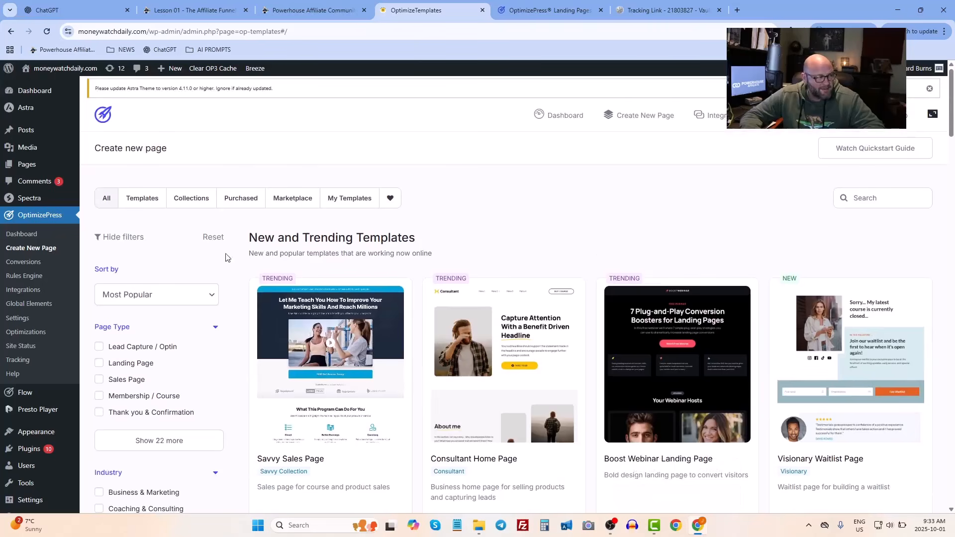
- Show only Templates and browse the full OptimizePress template library
{"action": "left_click", "coordinate": [133, 198]}
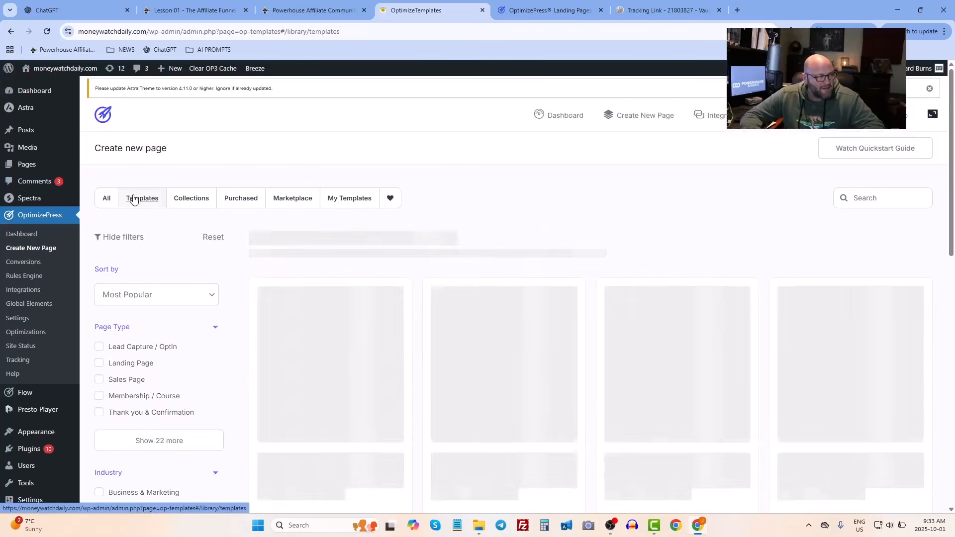
{"action": "scroll", "coordinate": [571, 271], "scroll_direction": "down", "scroll_amount": 10}
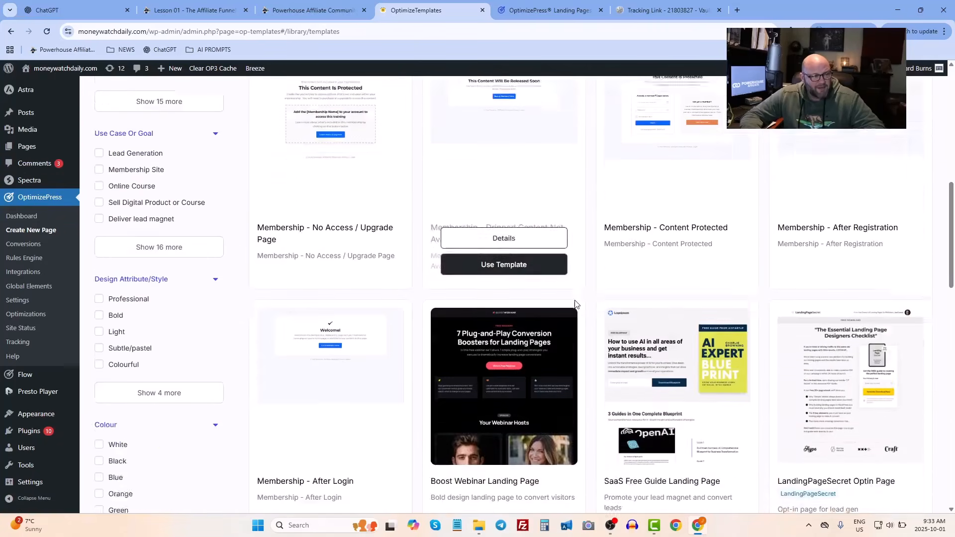
{"action": "scroll", "coordinate": [575, 304], "scroll_direction": "down", "scroll_amount": 15}
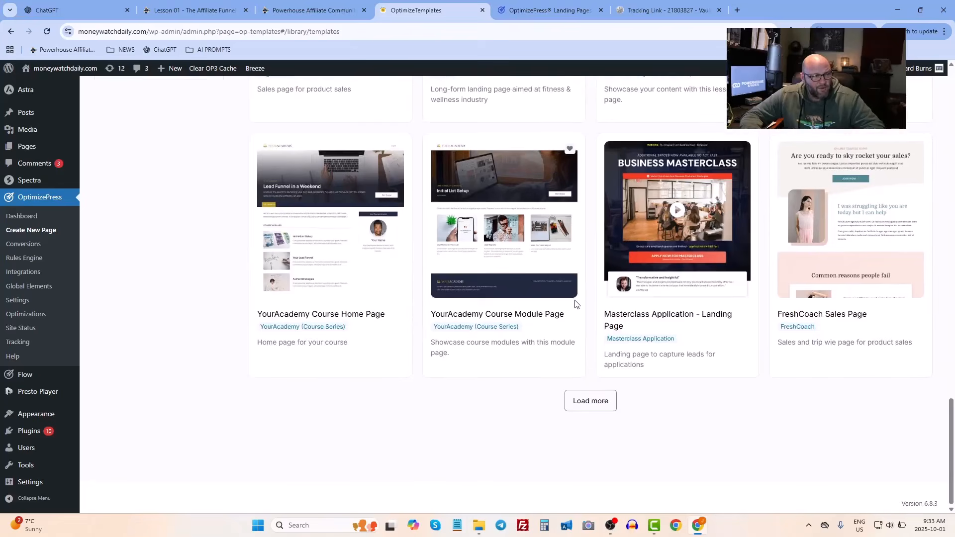
{"action": "scroll", "coordinate": [575, 304], "scroll_direction": "up", "scroll_amount": 5}
{"action": "scroll", "coordinate": [675, 222], "scroll_direction": "down", "scroll_amount": 5}
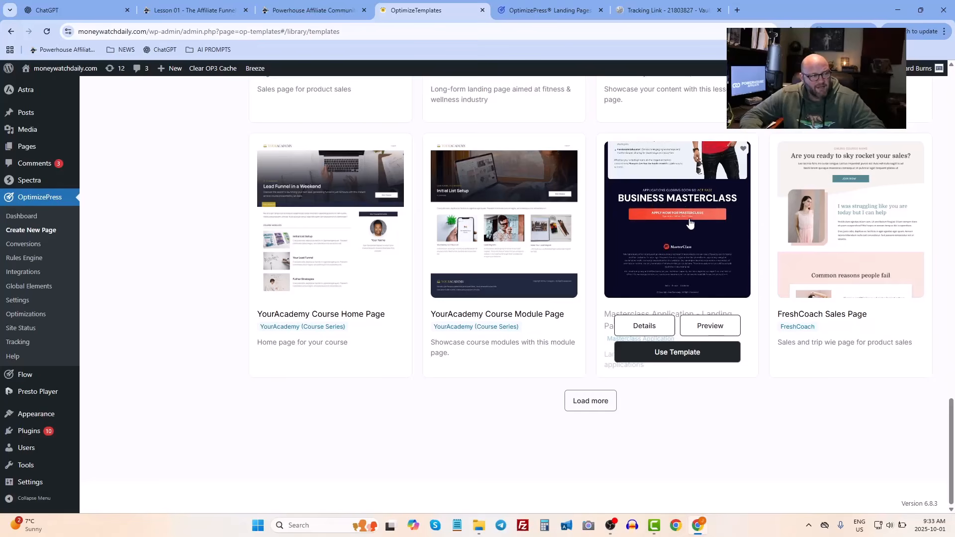
{"action": "scroll", "coordinate": [561, 220], "scroll_direction": "up", "scroll_amount": 15}
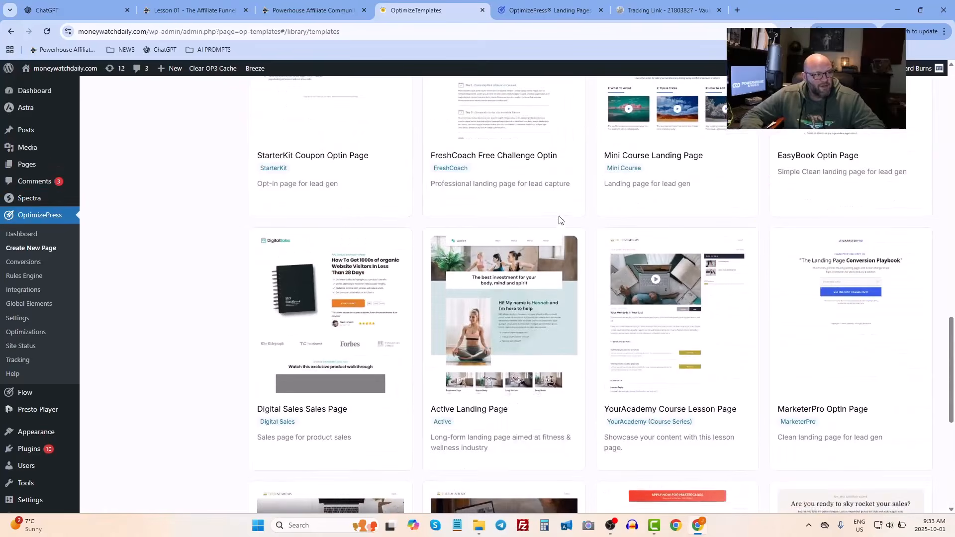
{"action": "scroll", "coordinate": [516, 219], "scroll_direction": "up", "scroll_amount": 5}
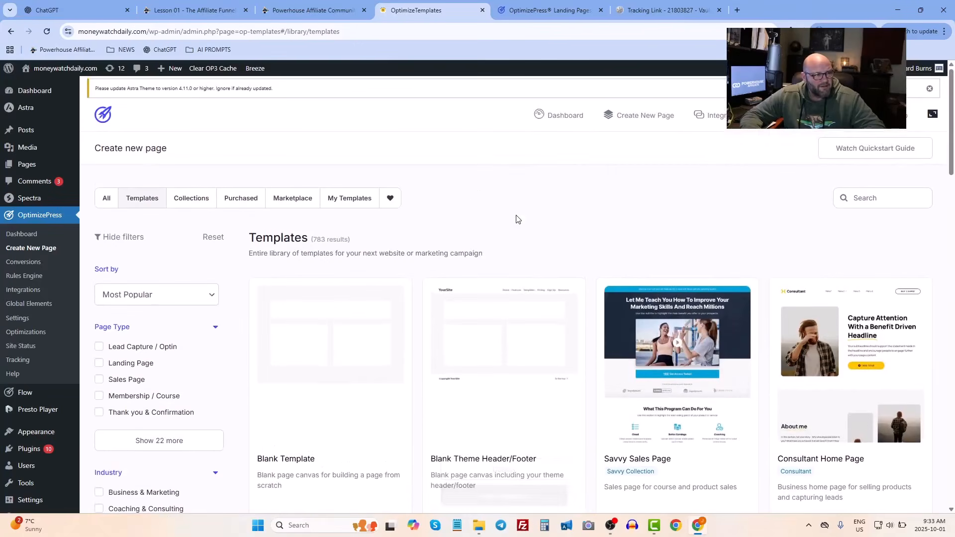
{"action": "scroll", "coordinate": [509, 270], "scroll_direction": "down", "scroll_amount": 3}
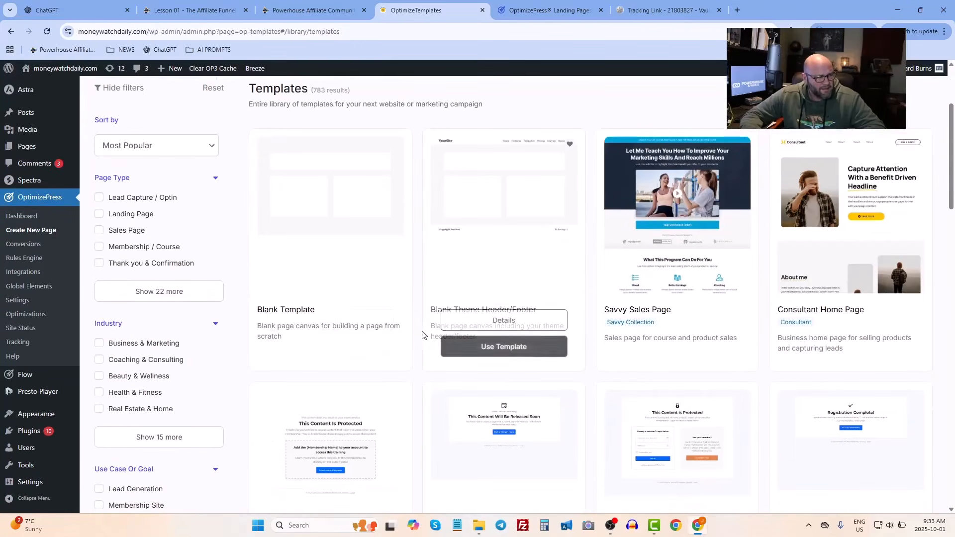
{"action": "scroll", "coordinate": [382, 237], "scroll_direction": "up", "scroll_amount": 1}
{"action": "scroll", "coordinate": [382, 237], "scroll_direction": "up", "scroll_amount": 3}
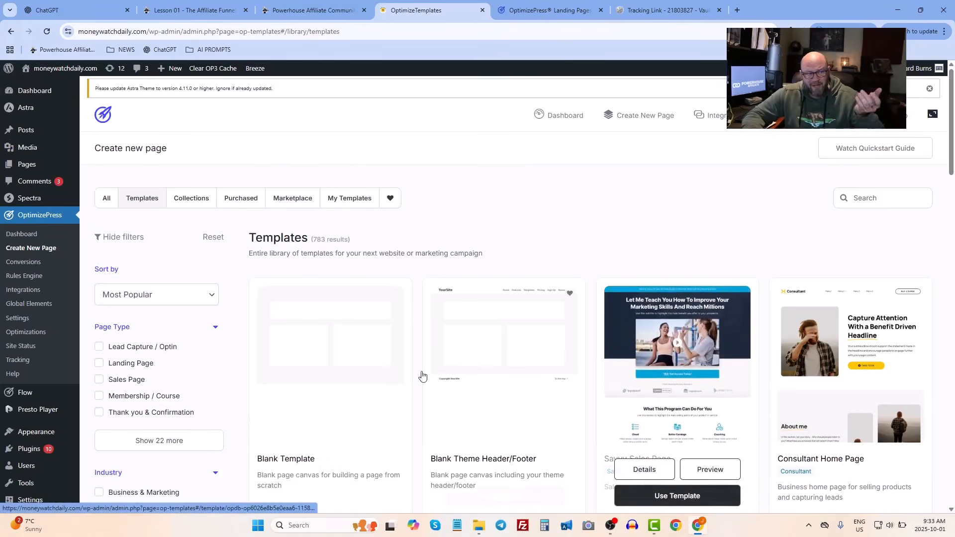
- Preview the Free Credit Scores page from the pages list and open it in the OptimizePress editor
{"action": "mouse_move", "coordinate": [26, 166]}
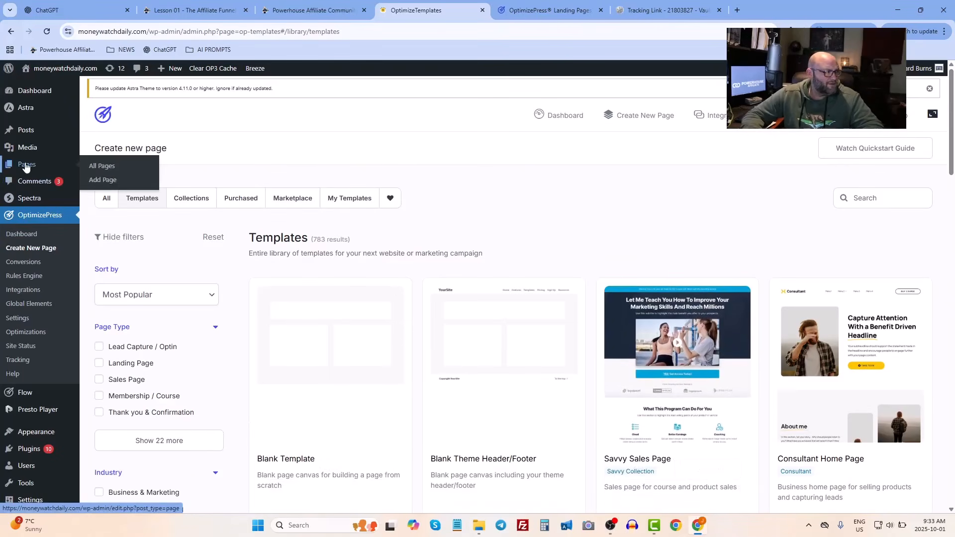
{"action": "left_click", "coordinate": [100, 169]}
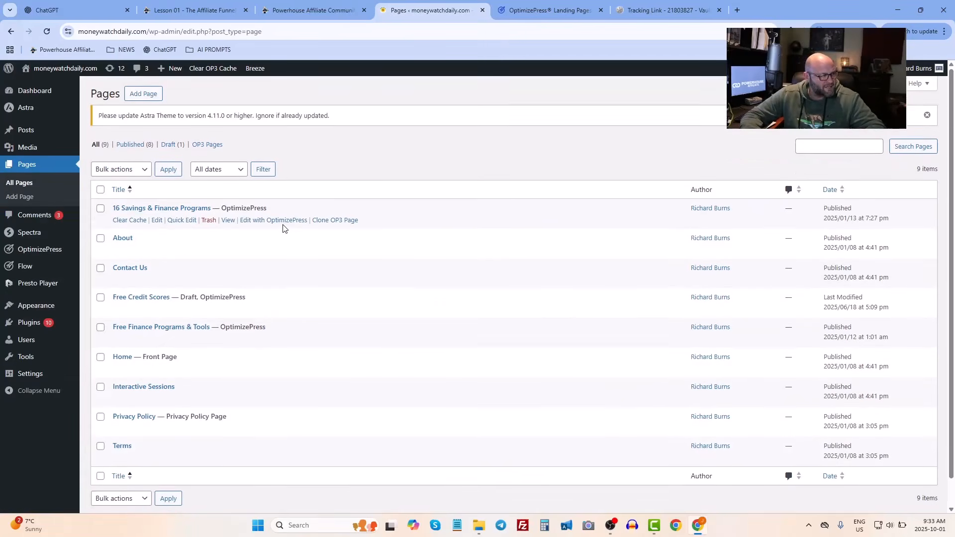
{"action": "scroll", "coordinate": [279, 218], "scroll_direction": "down", "scroll_amount": 1}
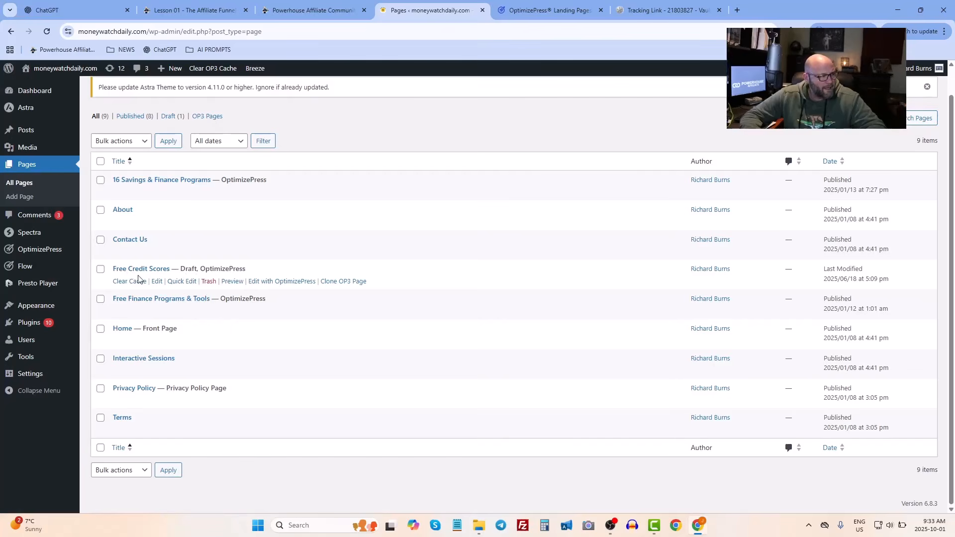
{"action": "left_click", "coordinate": [232, 282]}
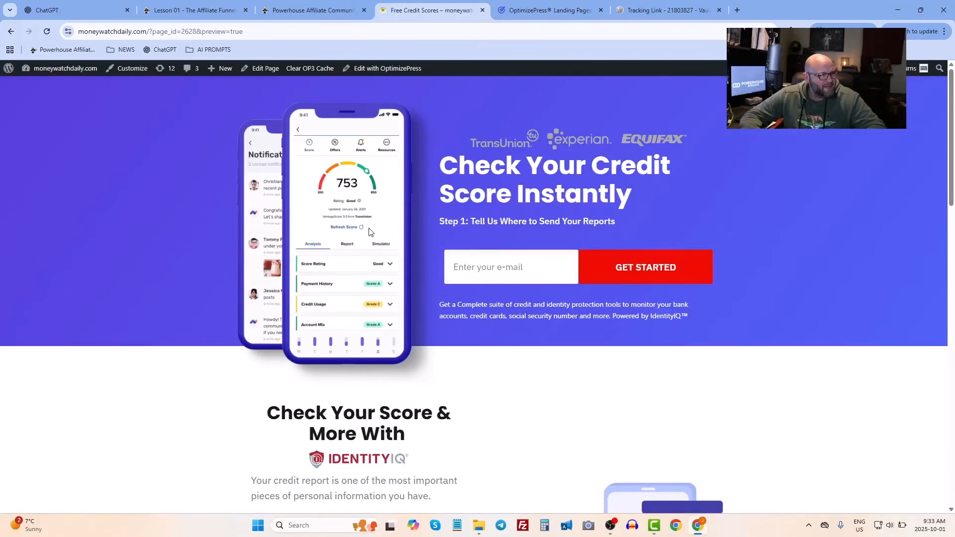
{"action": "left_click", "coordinate": [388, 73]}
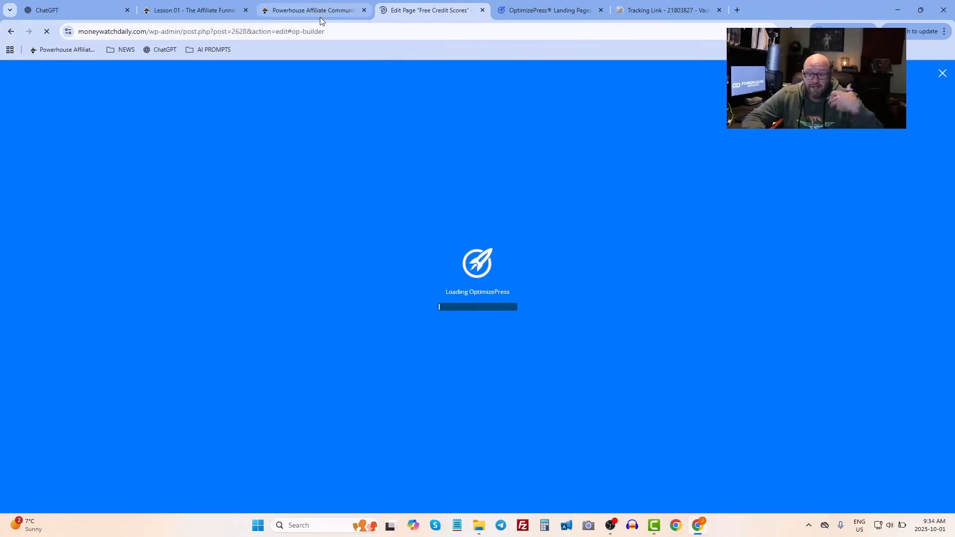
- Select the phone mockup image and the credit bureau logos image in the hero section
{"action": "mouse_move", "coordinate": [320, 17]}
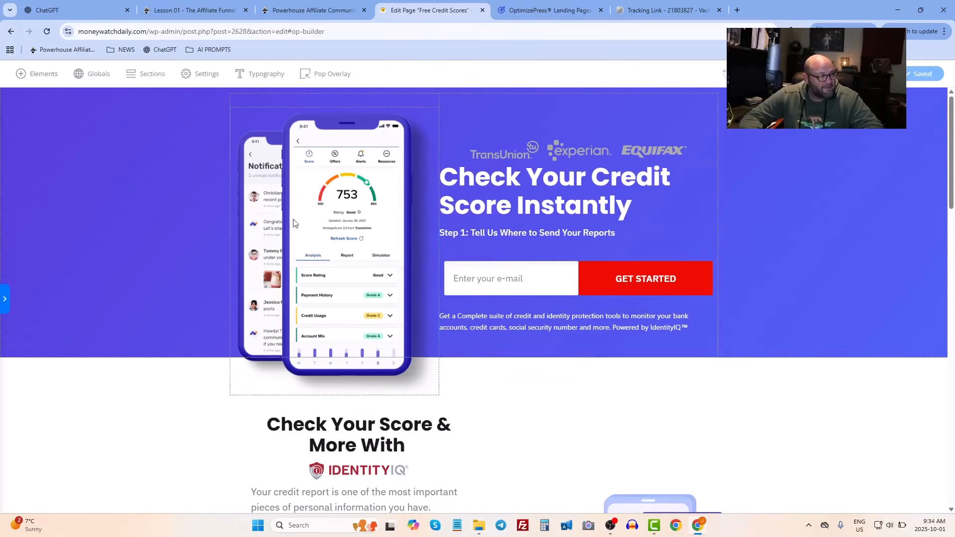
{"action": "left_click", "coordinate": [325, 214]}
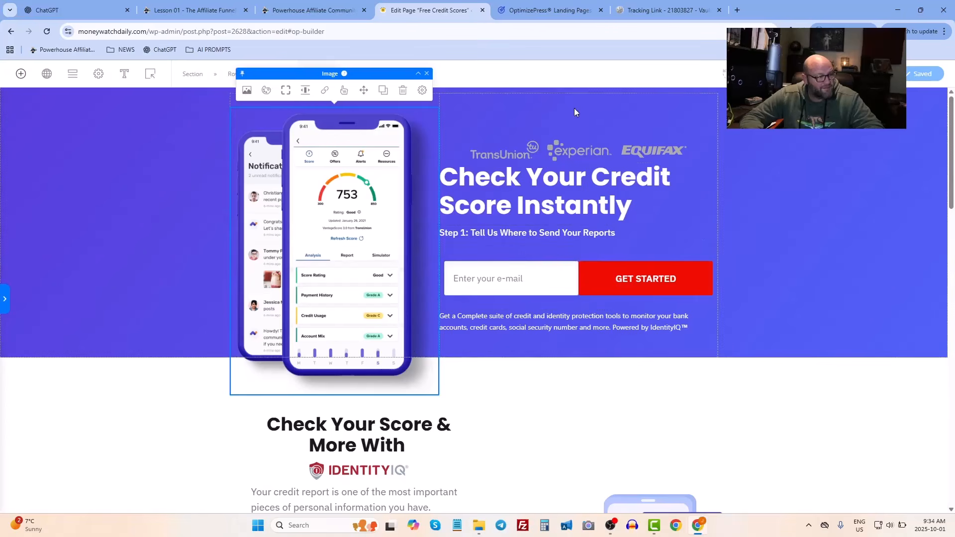
{"action": "left_click", "coordinate": [572, 127]}
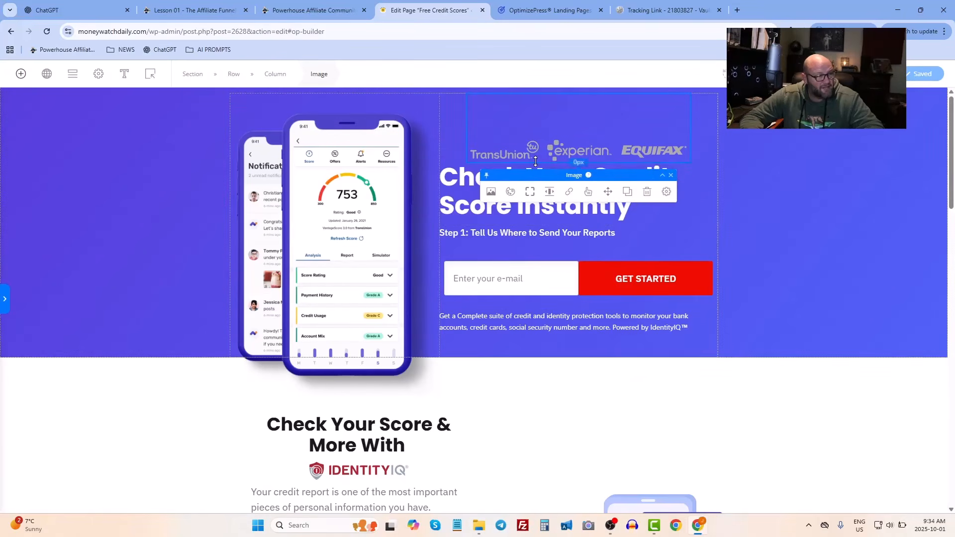
{"action": "mouse_move", "coordinate": [535, 158]}
{"action": "left_mouse_down"}
{"action": "mouse_move", "coordinate": [539, 172]}
{"action": "mouse_move", "coordinate": [538, 161]}
{"action": "left_mouse_up"}
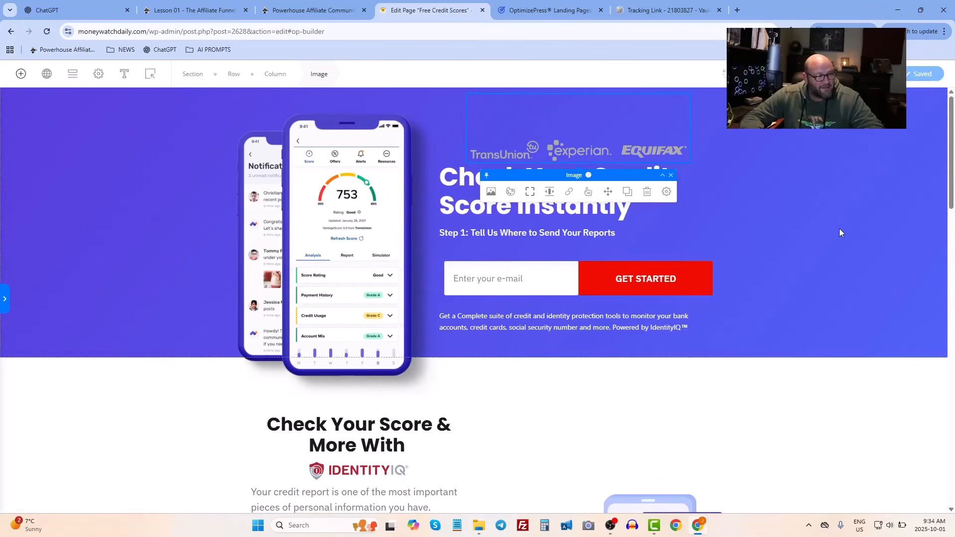
- Open the Elements panel and browse through the available layout, essential and general elements, then close it
{"action": "left_click", "coordinate": [20, 75]}
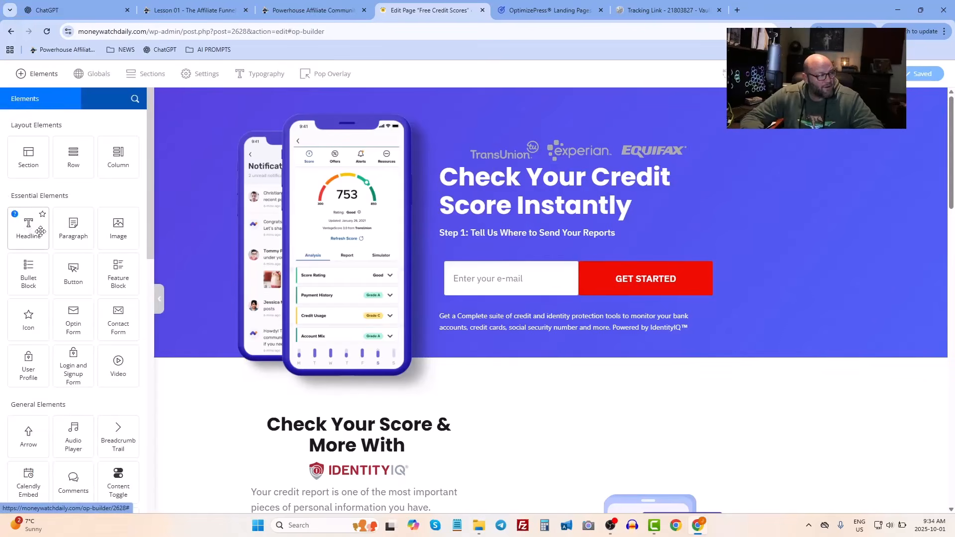
{"action": "left_click_drag", "start_coordinate": [28, 228], "coordinate": [503, 66]}
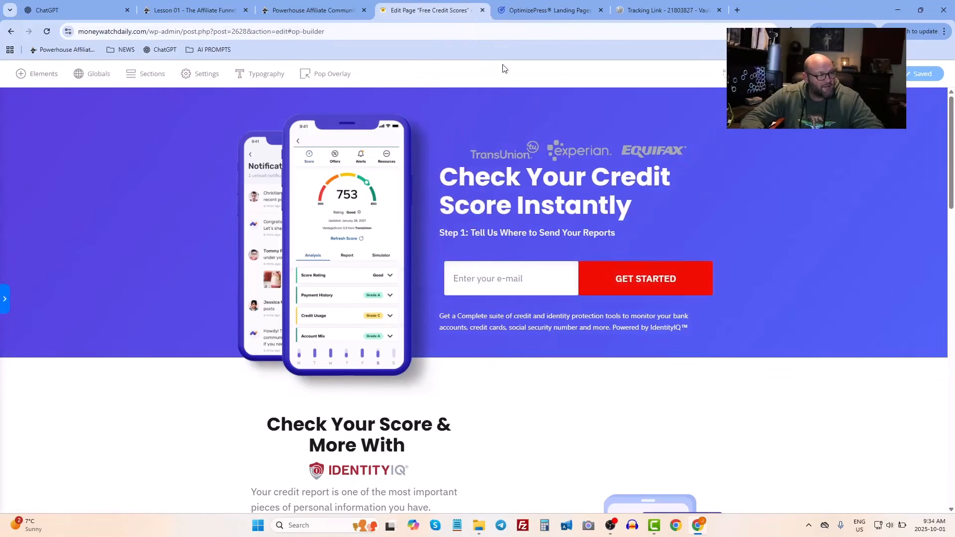
{"action": "left_click", "coordinate": [19, 75]}
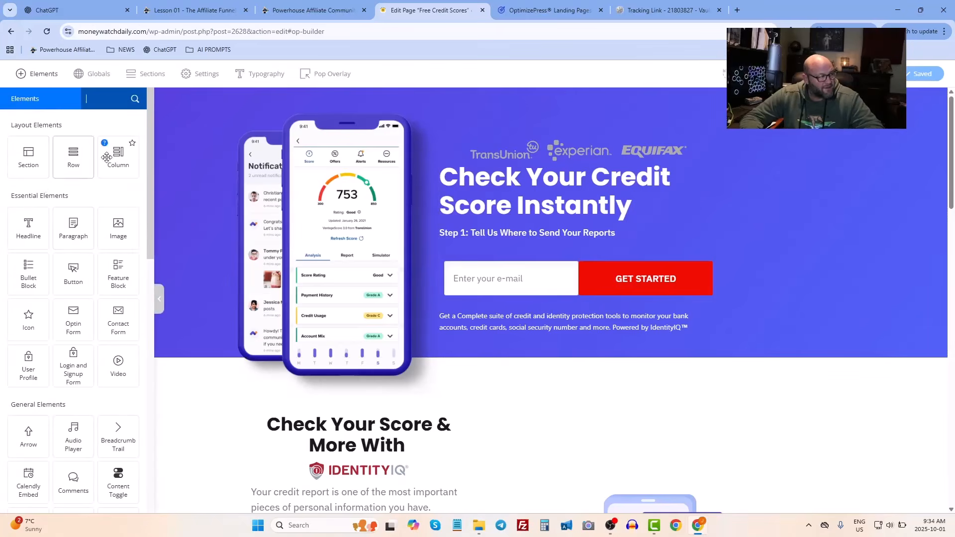
{"action": "scroll", "coordinate": [100, 164], "scroll_direction": "down", "scroll_amount": 1}
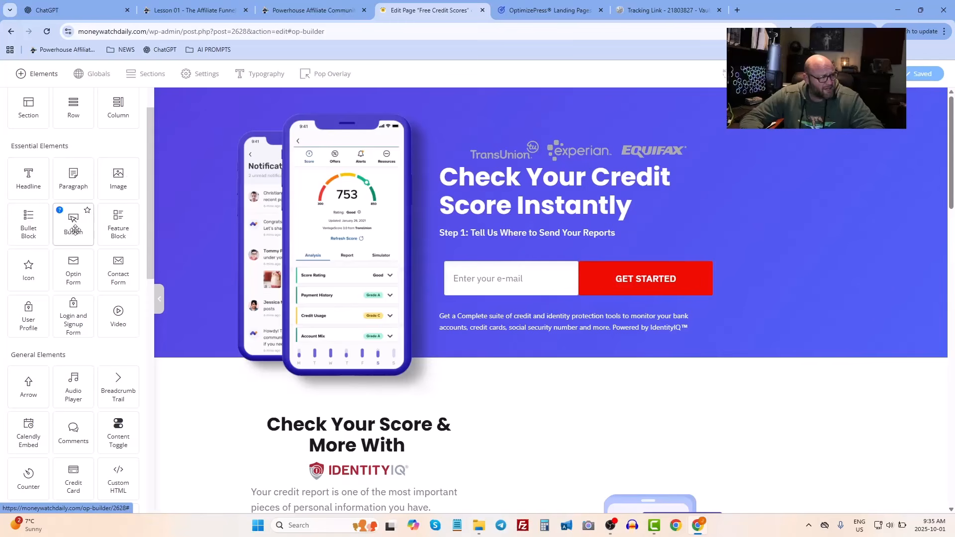
{"action": "scroll", "coordinate": [75, 234], "scroll_direction": "down", "scroll_amount": 7}
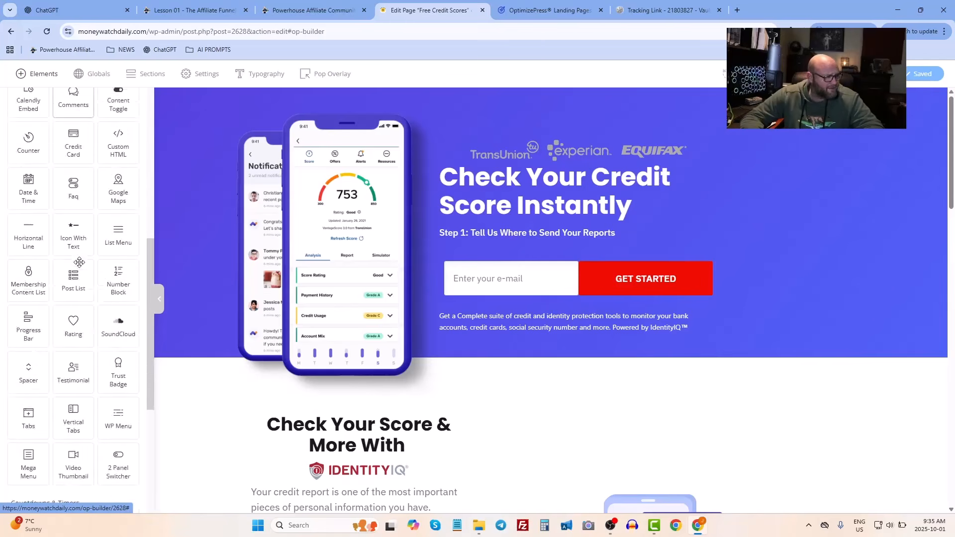
{"action": "scroll", "coordinate": [77, 256], "scroll_direction": "down", "scroll_amount": 5}
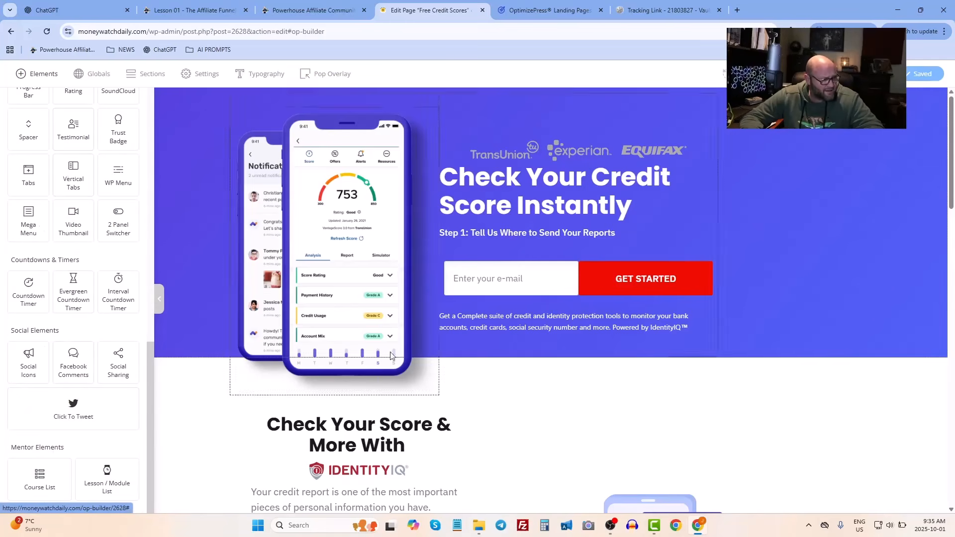
{"action": "scroll", "coordinate": [391, 355], "scroll_direction": "down", "scroll_amount": 8}
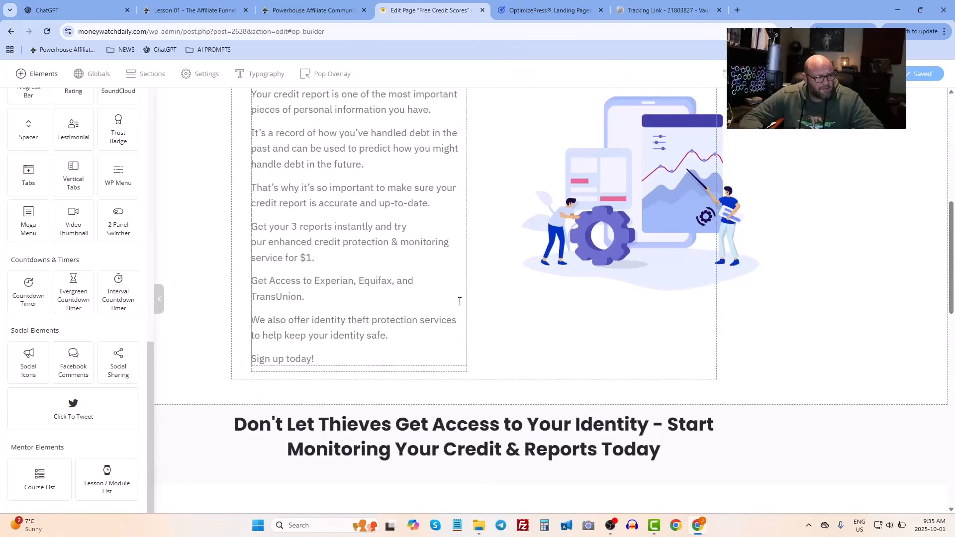
{"action": "scroll", "coordinate": [389, 287], "scroll_direction": "down", "scroll_amount": 2}
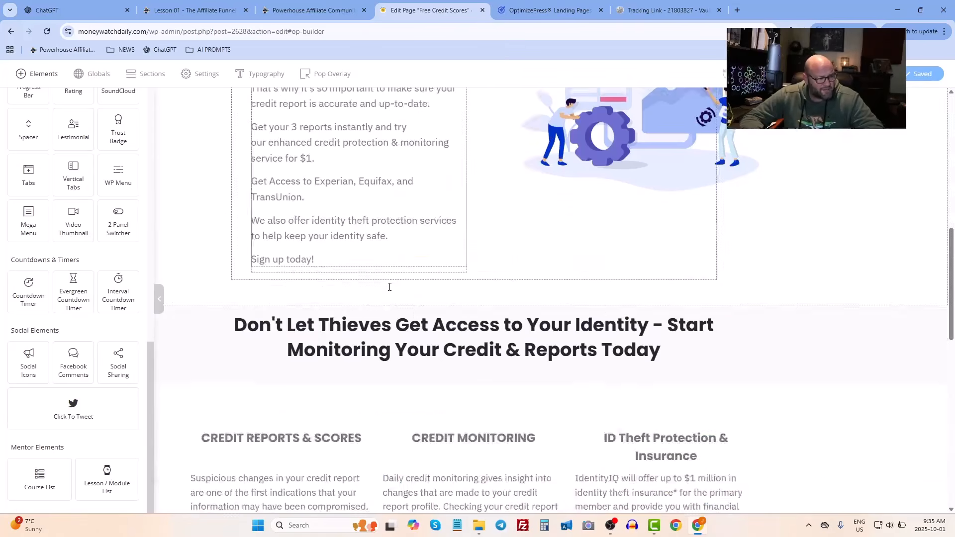
{"action": "scroll", "coordinate": [390, 287], "scroll_direction": "down", "scroll_amount": 8}
{"action": "scroll", "coordinate": [390, 294], "scroll_direction": "up", "scroll_amount": 18}
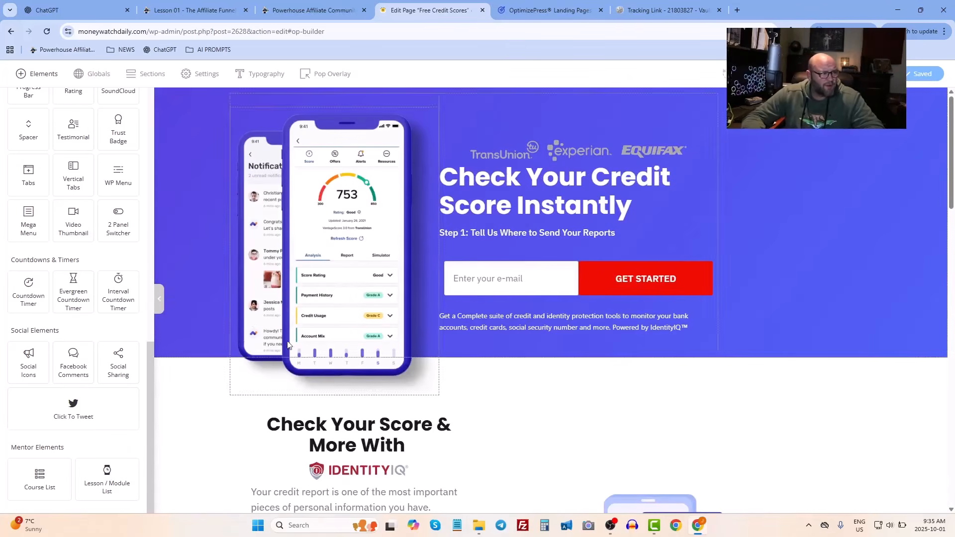
{"action": "left_click", "coordinate": [159, 298]}
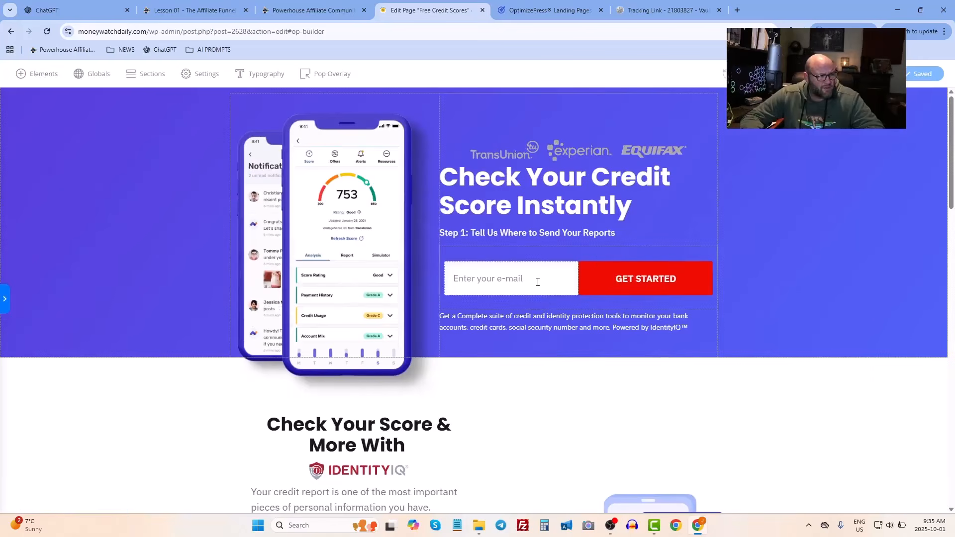
- Select the hero optin form, the headline, and highlight the 'Step 1: Tell Us Where to Send Your Reports' text
{"action": "left_click", "coordinate": [644, 251]}
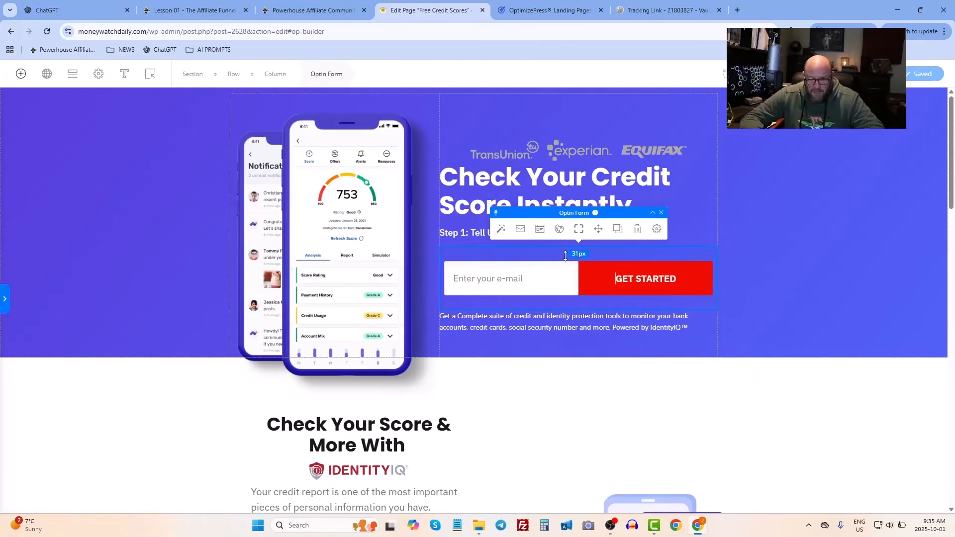
{"action": "left_click", "coordinate": [450, 178]}
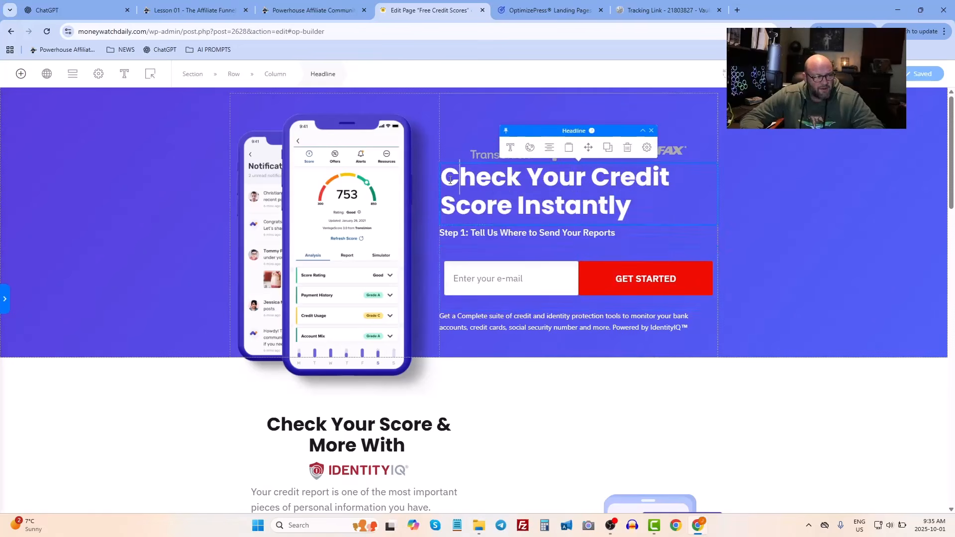
{"action": "left_click", "coordinate": [473, 234]}
{"action": "left_click_drag", "start_coordinate": [473, 235], "coordinate": [616, 234]}
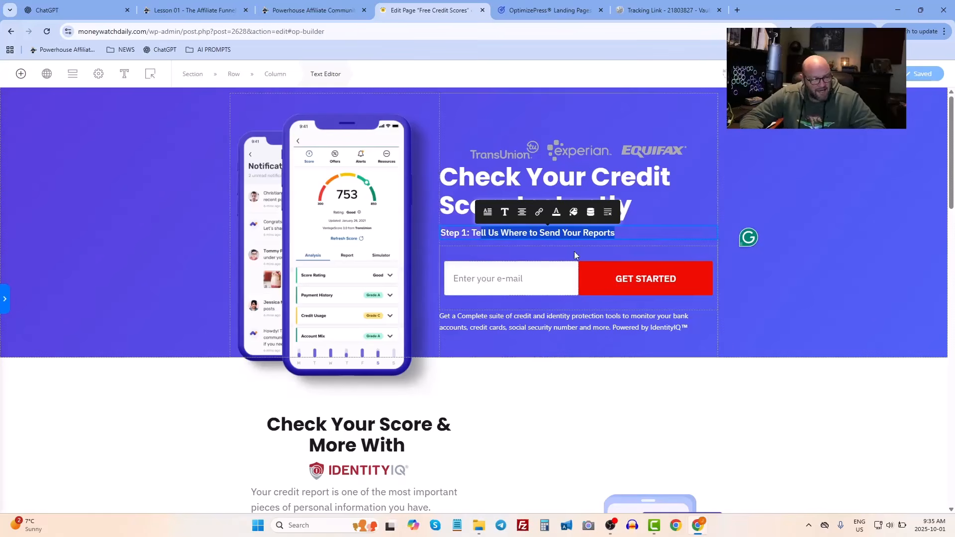
- Switch to the affiliate offer tab and highlight the Credit Score IQ offer name and its payout
{"action": "left_click", "coordinate": [649, 10]}
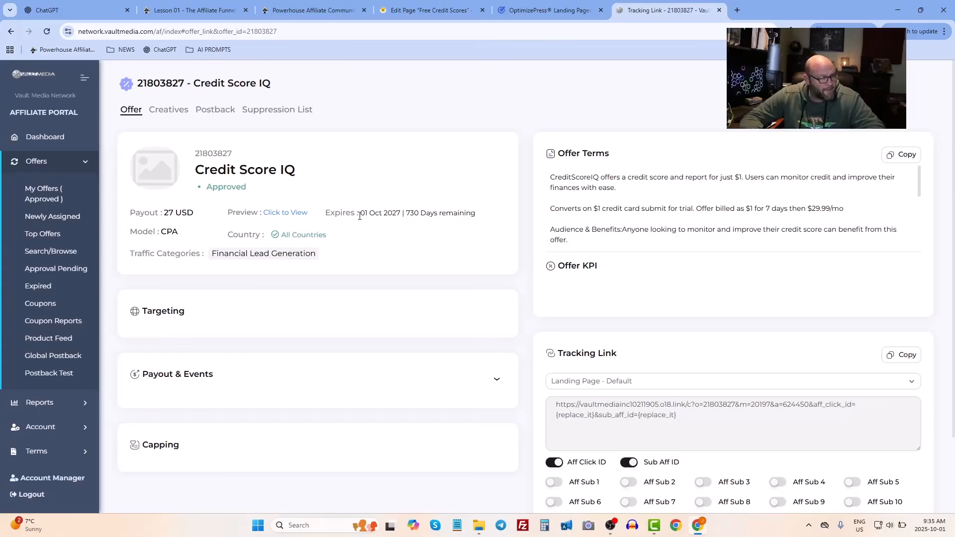
{"action": "left_click_drag", "start_coordinate": [209, 169], "coordinate": [287, 171]}
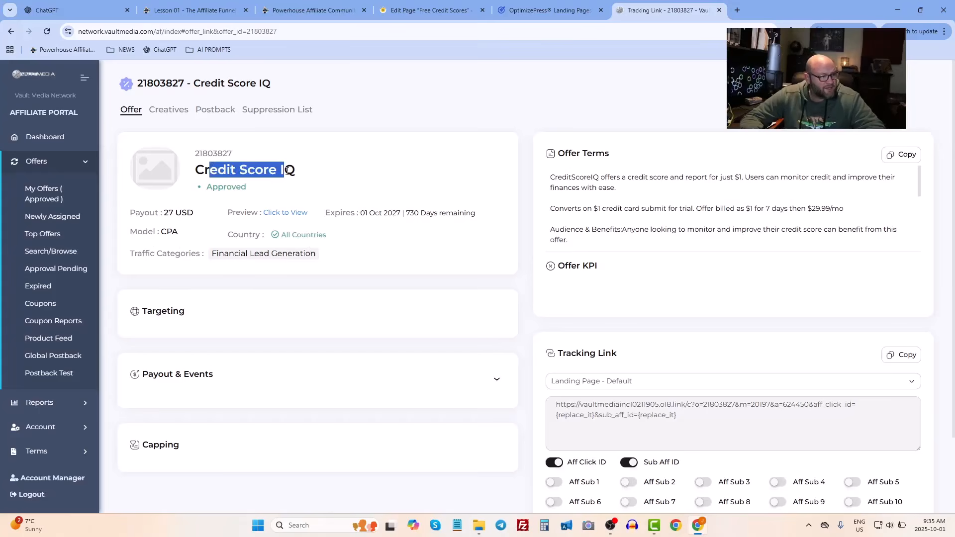
{"action": "left_click_drag", "start_coordinate": [158, 213], "coordinate": [192, 215]}
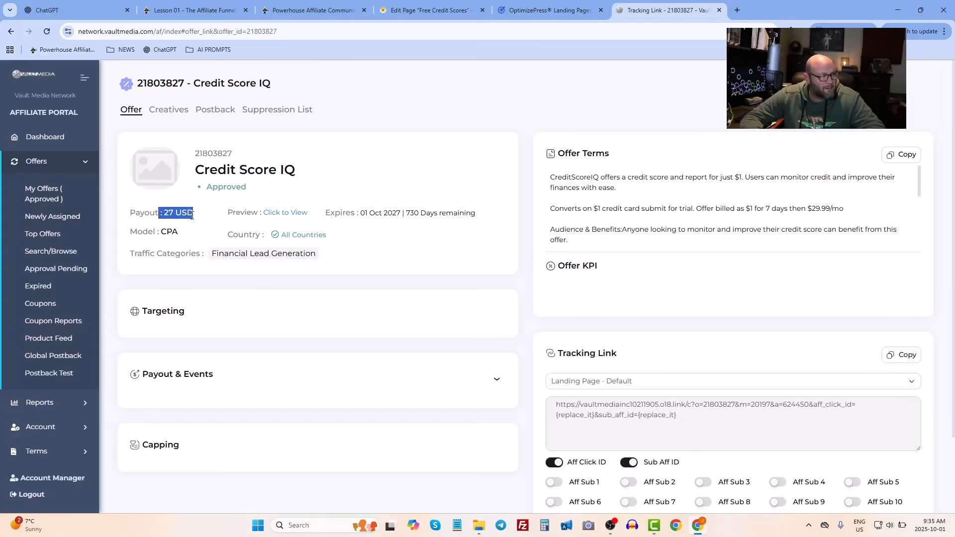
{"action": "left_click", "coordinate": [192, 215]}
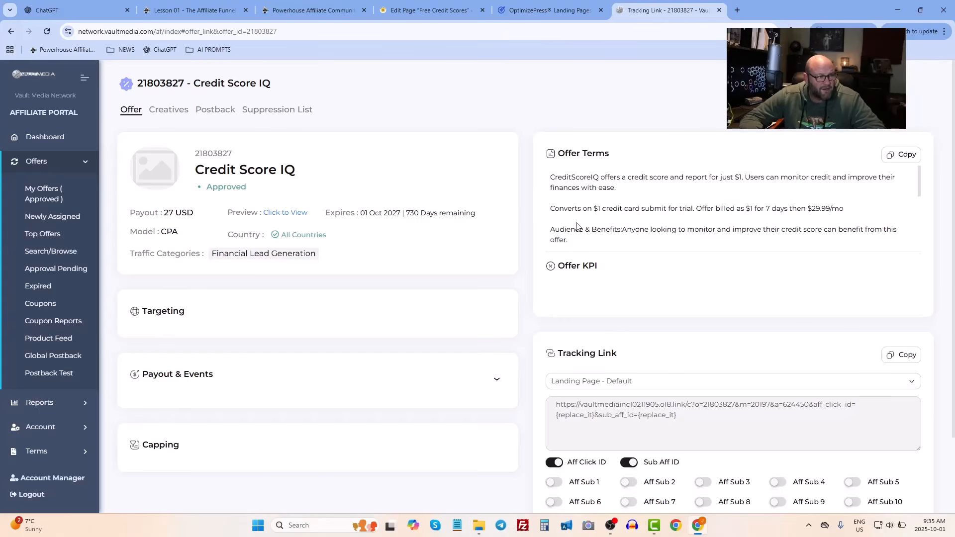
- Scroll the offer terms and highlight the pre-pop code parameters for first name and email
{"action": "scroll", "coordinate": [577, 226], "scroll_direction": "down", "scroll_amount": 5}
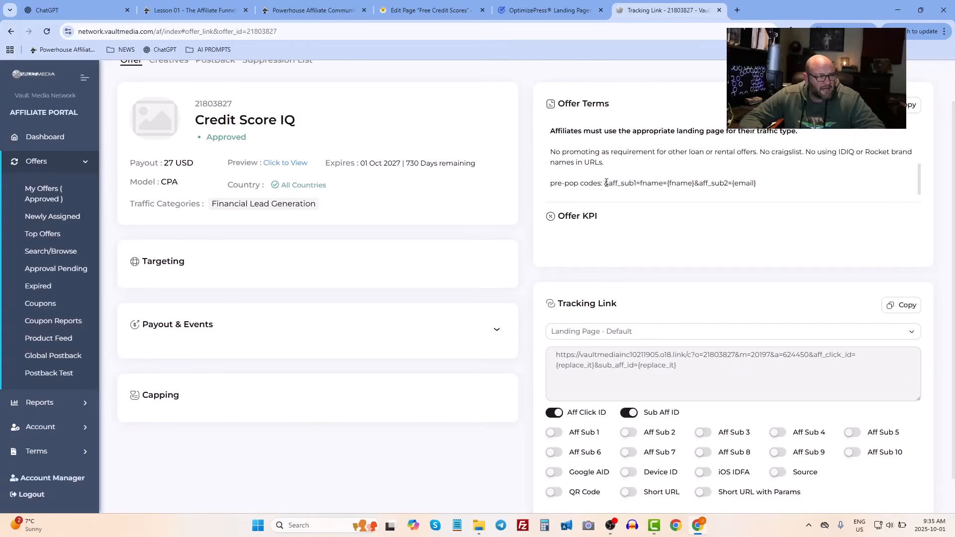
{"action": "left_click_drag", "start_coordinate": [605, 184], "coordinate": [766, 190]}
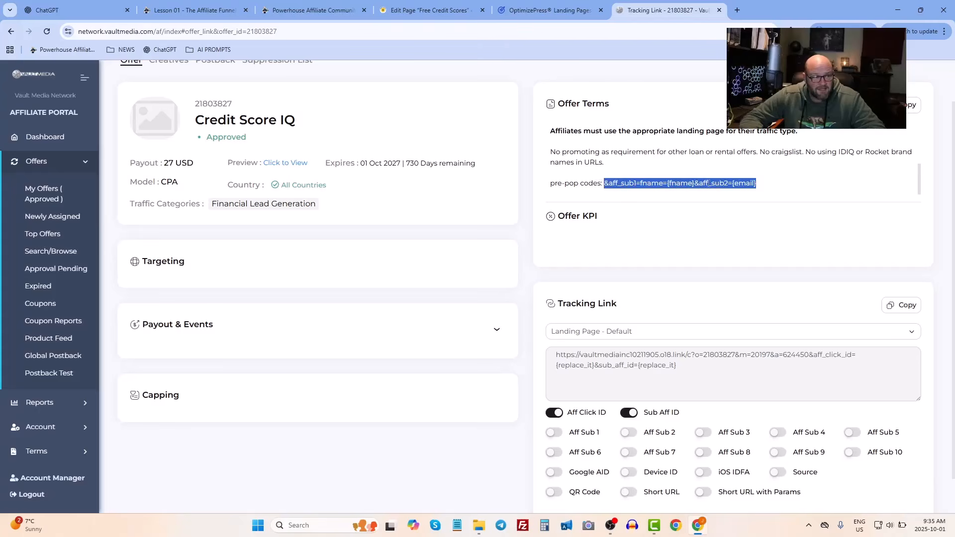
{"action": "left_click", "coordinate": [734, 186]}
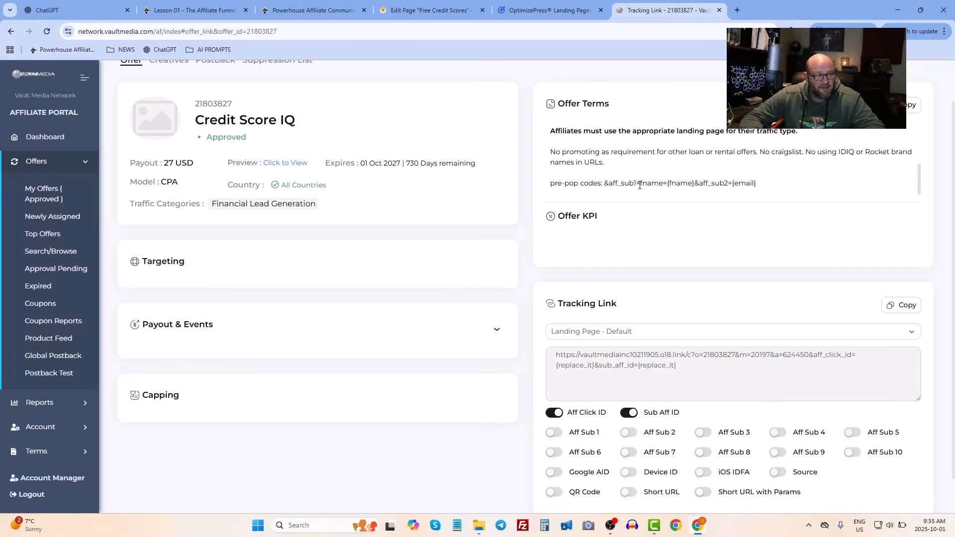
{"action": "left_click_drag", "start_coordinate": [640, 185], "coordinate": [695, 185]}
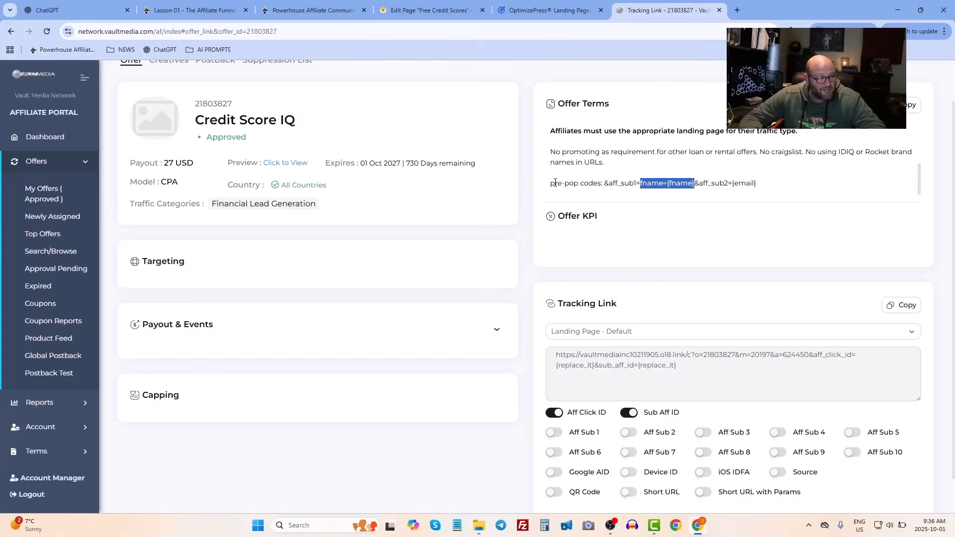
{"action": "left_click_drag", "start_coordinate": [554, 185], "coordinate": [721, 195]}
{"action": "left_click", "coordinate": [721, 195]}
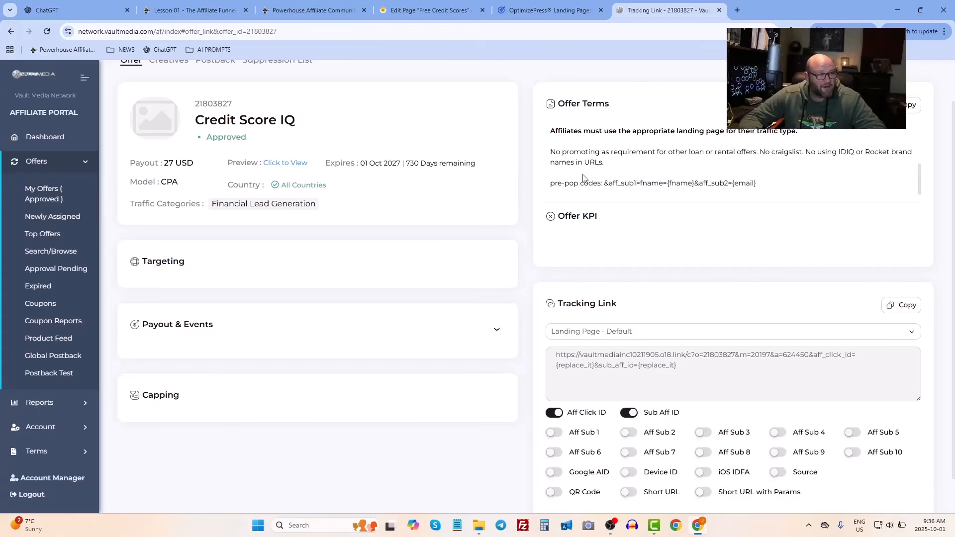
{"action": "left_click_drag", "start_coordinate": [610, 175], "coordinate": [749, 182]}
{"action": "left_click", "coordinate": [655, 187]}
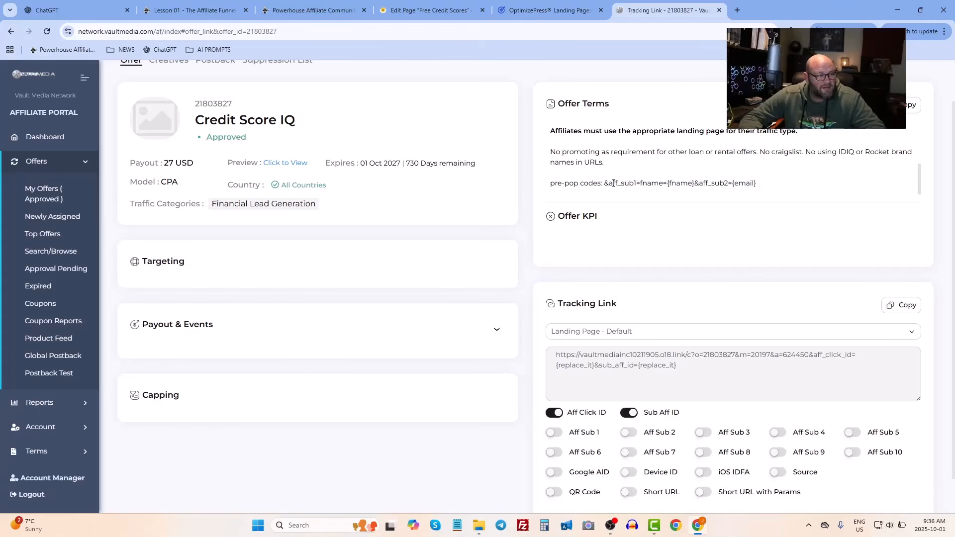
{"action": "left_click_drag", "start_coordinate": [598, 184], "coordinate": [715, 184]}
{"action": "left_click", "coordinate": [716, 184]}
{"action": "left_click_drag", "start_coordinate": [574, 185], "coordinate": [738, 184]}
{"action": "left_click", "coordinate": [737, 184]}
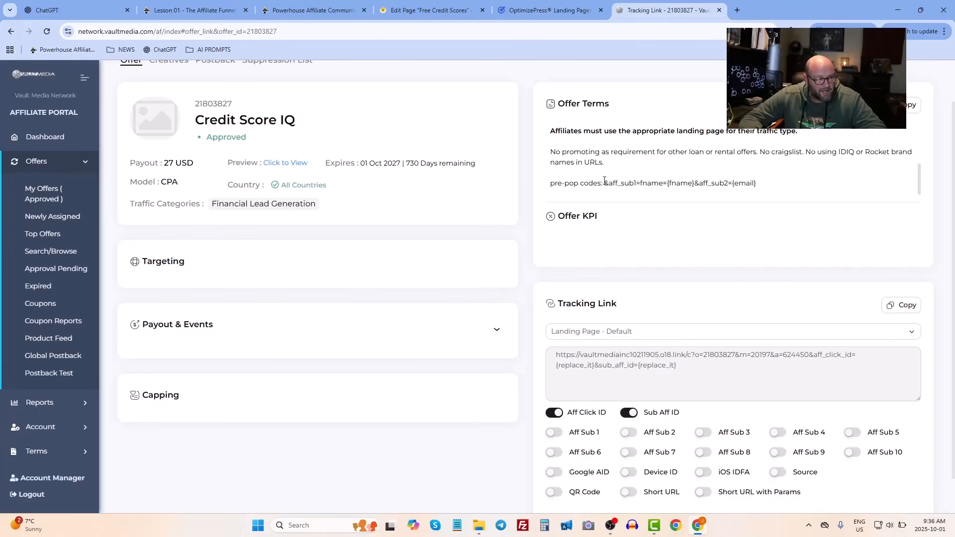
{"action": "left_click_drag", "start_coordinate": [605, 183], "coordinate": [705, 184]}
{"action": "left_click", "coordinate": [706, 185]}
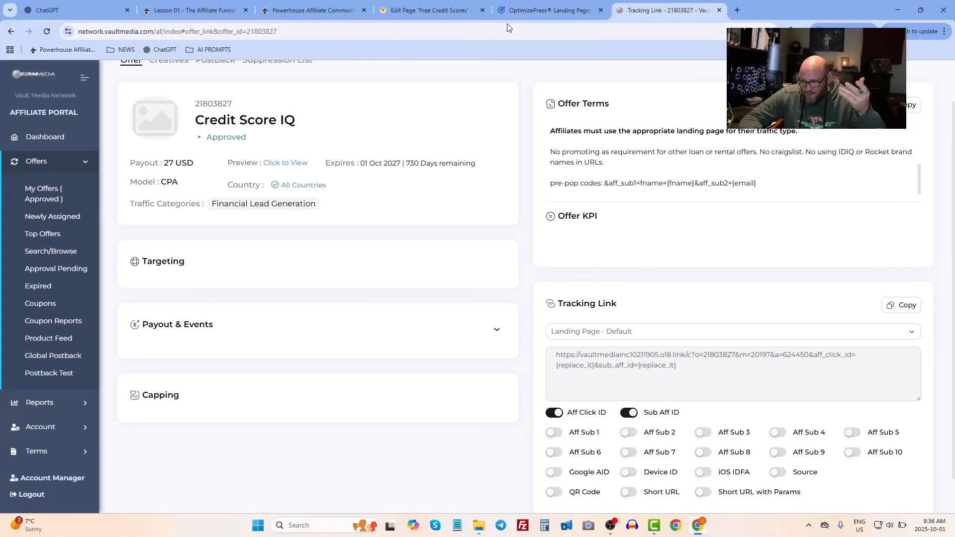
- Return to the page editor, scroll through the page sections, and select the hero's e-mail input field
{"action": "left_click", "coordinate": [534, 8]}
{"action": "left_click", "coordinate": [418, 10]}
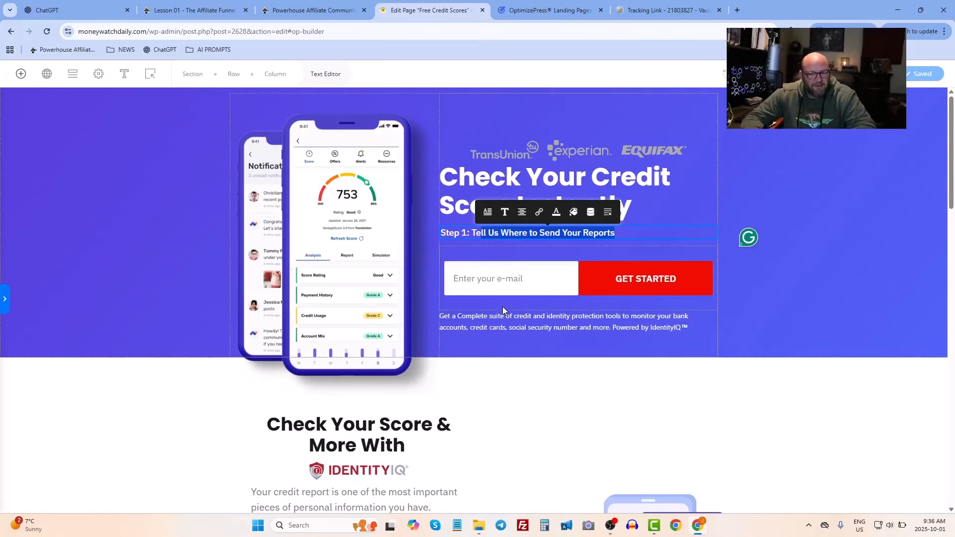
{"action": "scroll", "coordinate": [527, 312], "scroll_direction": "down", "scroll_amount": 15}
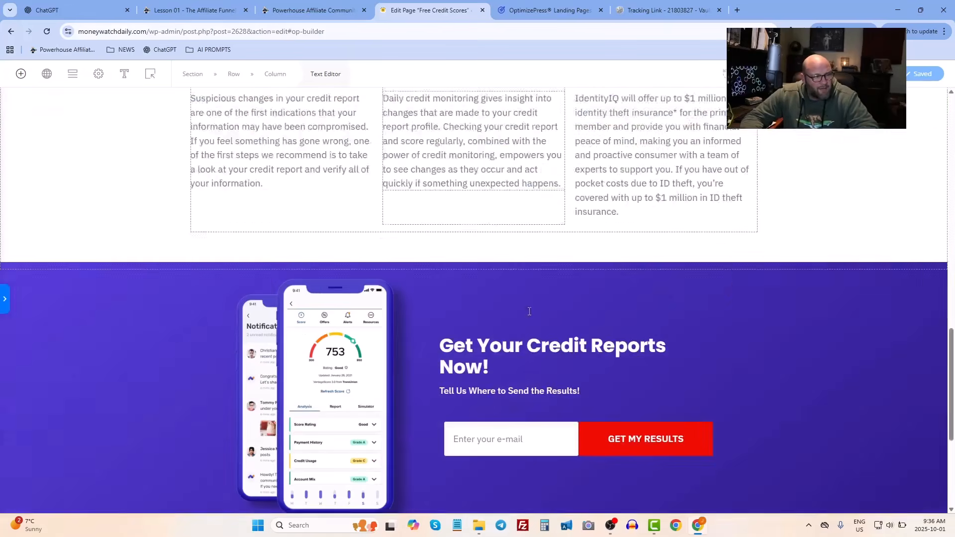
{"action": "scroll", "coordinate": [529, 311], "scroll_direction": "down", "scroll_amount": 5}
{"action": "scroll", "coordinate": [529, 312], "scroll_direction": "up", "scroll_amount": 20}
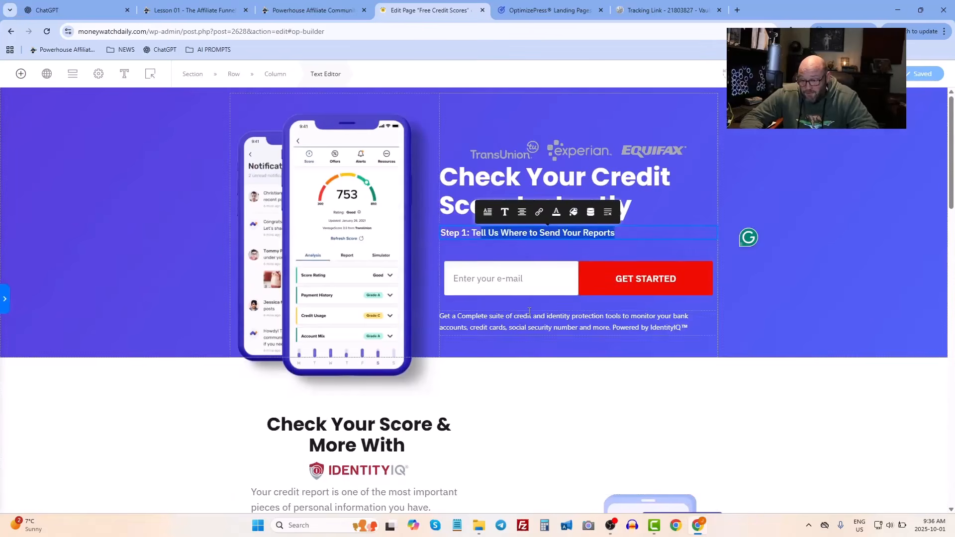
{"action": "scroll", "coordinate": [454, 344], "scroll_direction": "down", "scroll_amount": 4}
{"action": "scroll", "coordinate": [454, 343], "scroll_direction": "up", "scroll_amount": 3}
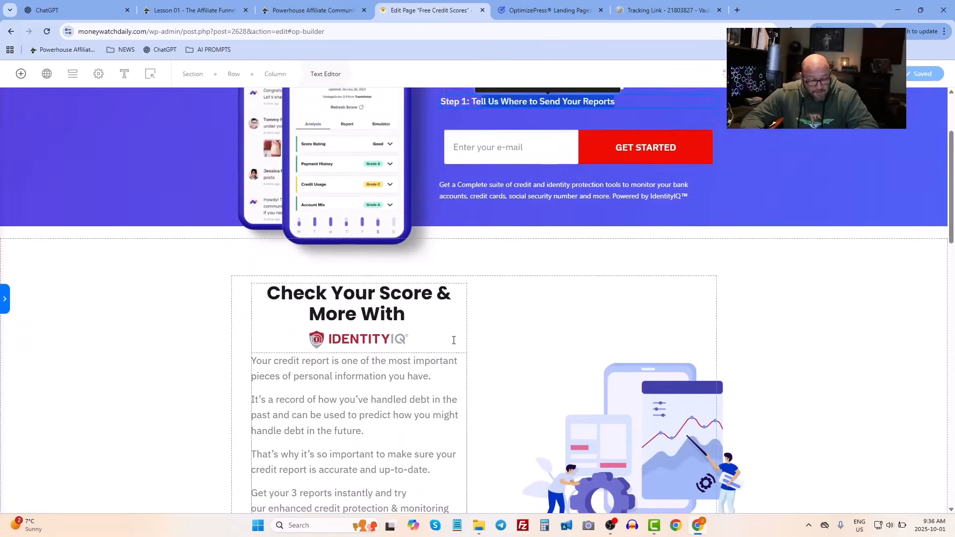
{"action": "scroll", "coordinate": [454, 344], "scroll_direction": "up", "scroll_amount": 1}
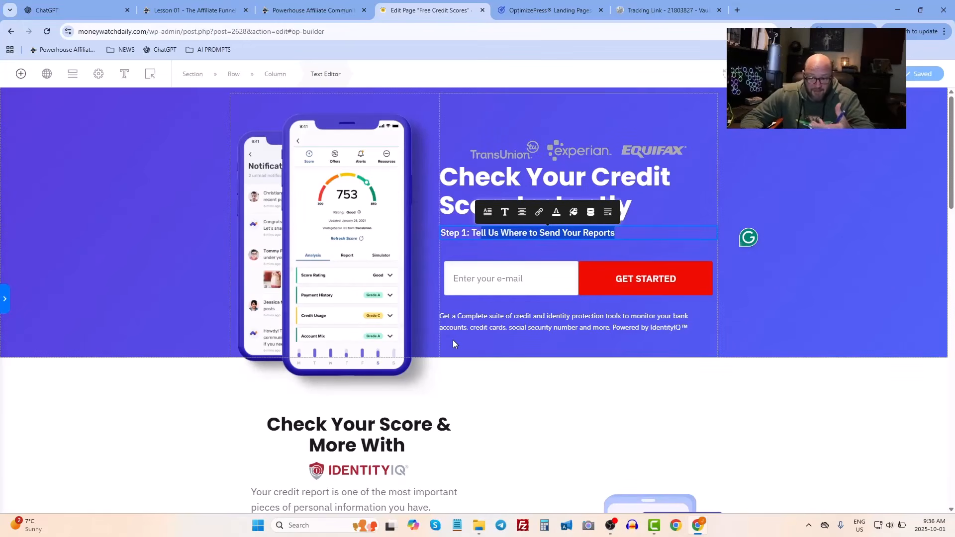
{"action": "left_click", "coordinate": [470, 277]}
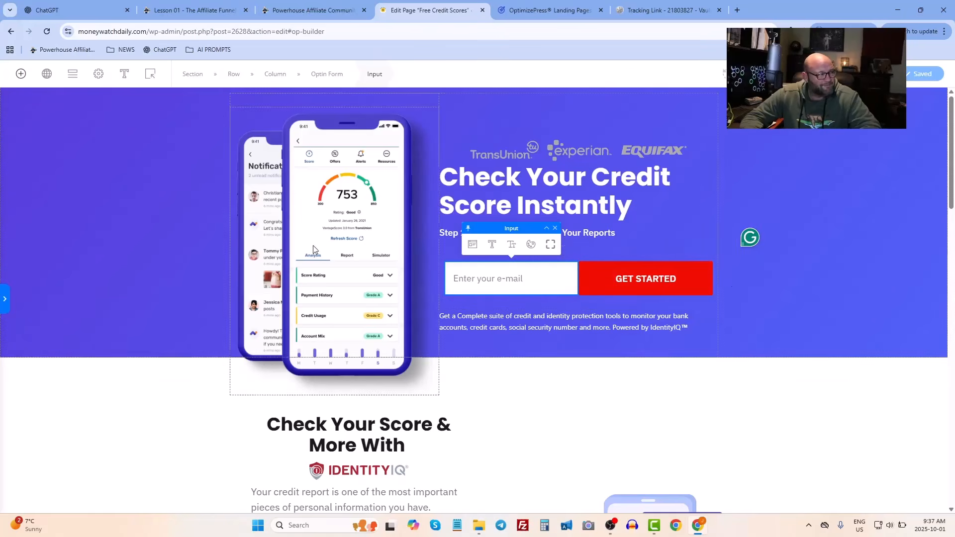
- Select the hero optin form and open its integration settings for editing
{"action": "left_click", "coordinate": [626, 251]}
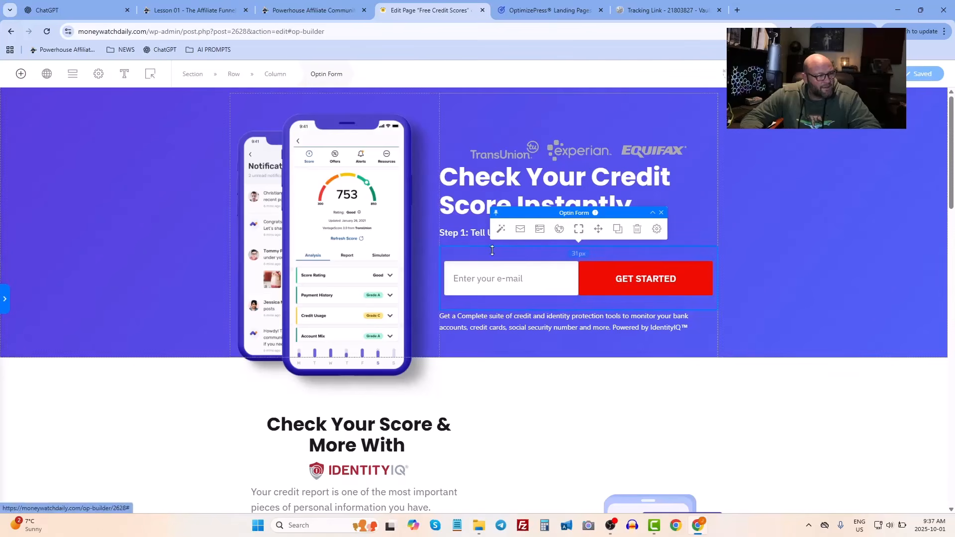
{"action": "left_click", "coordinate": [520, 233]}
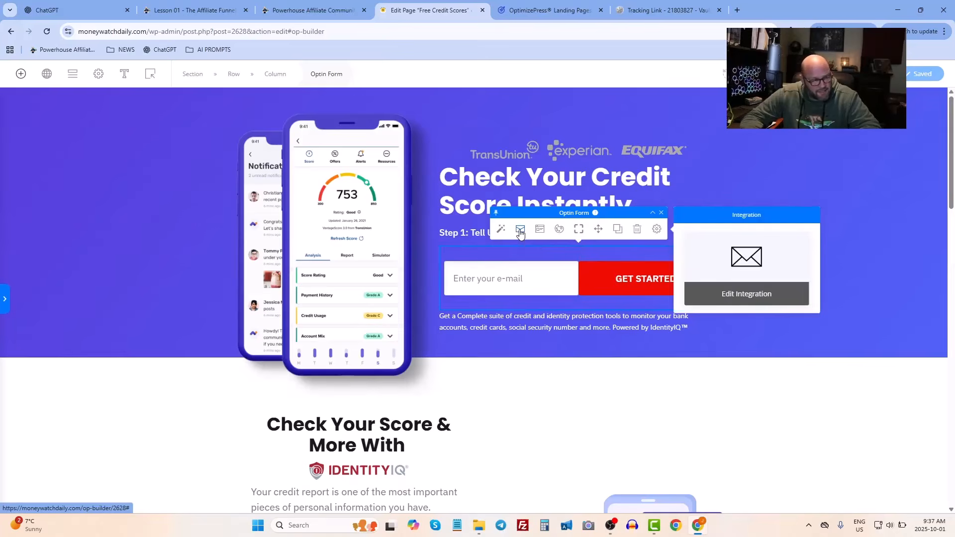
{"action": "left_click", "coordinate": [735, 294]}
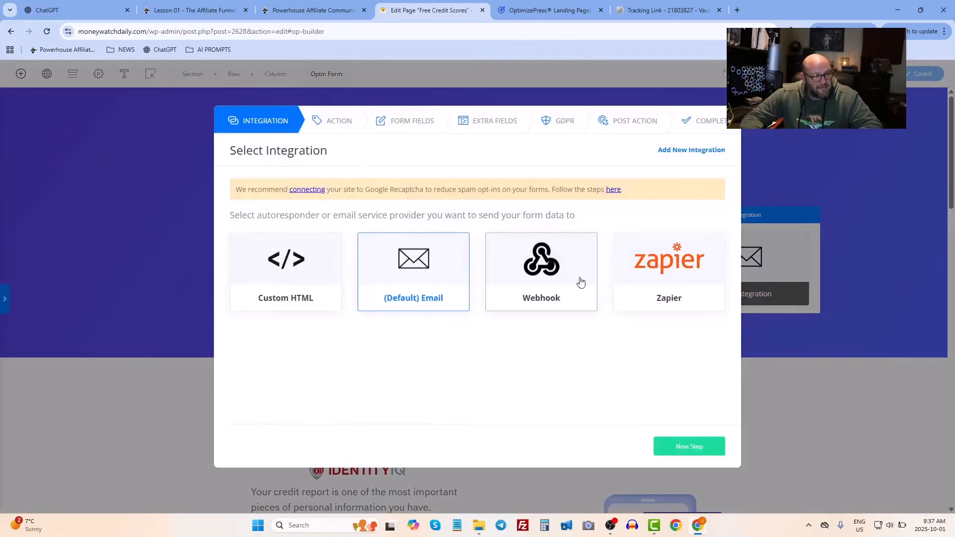
{"action": "double_click", "coordinate": [309, 354]}
{"action": "left_click", "coordinate": [309, 354]}
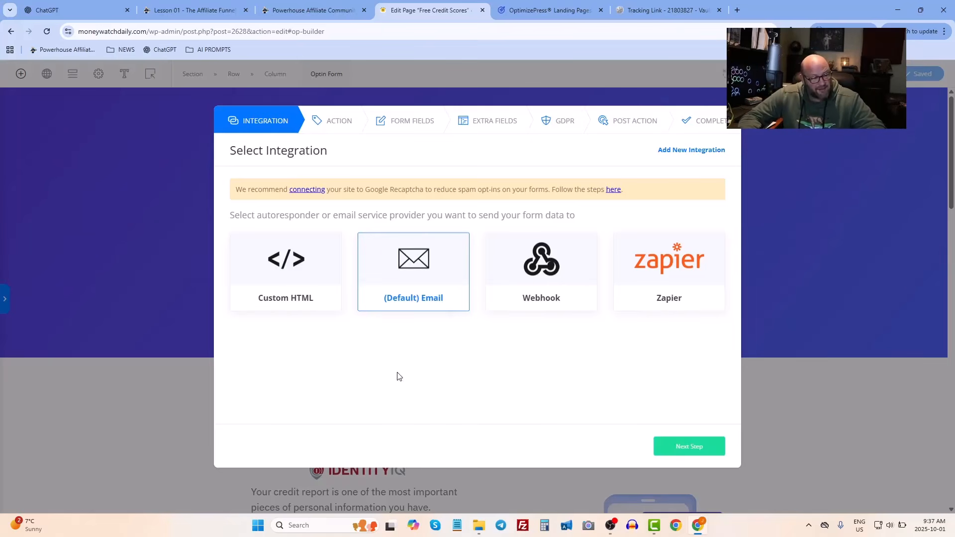
{"action": "left_click", "coordinate": [675, 458]}
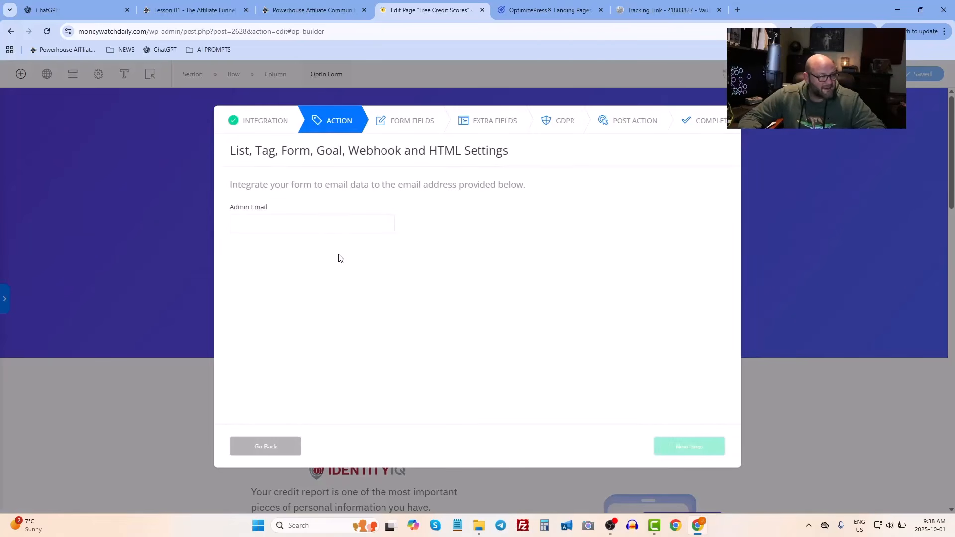
{"action": "left_click_drag", "start_coordinate": [250, 151], "coordinate": [494, 155]}
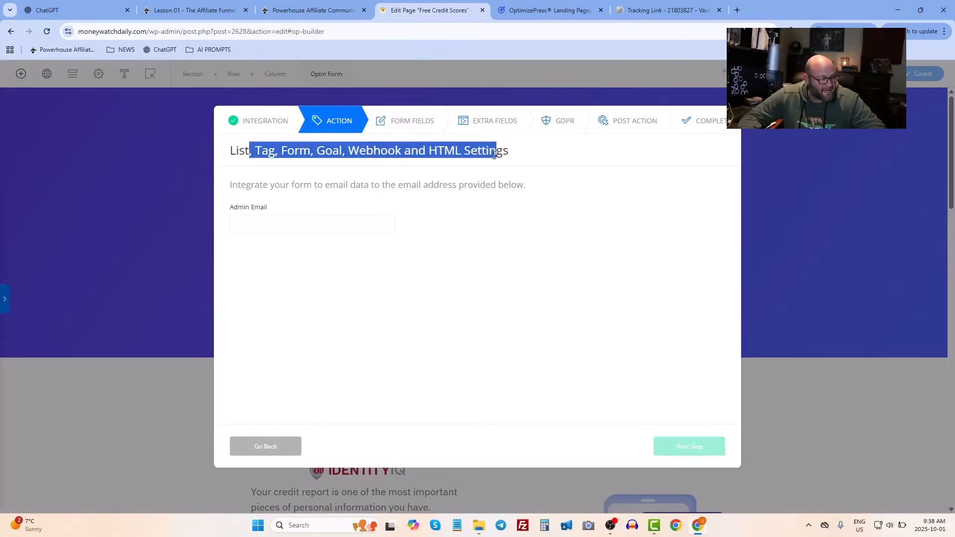
{"action": "left_click", "coordinate": [494, 156]}
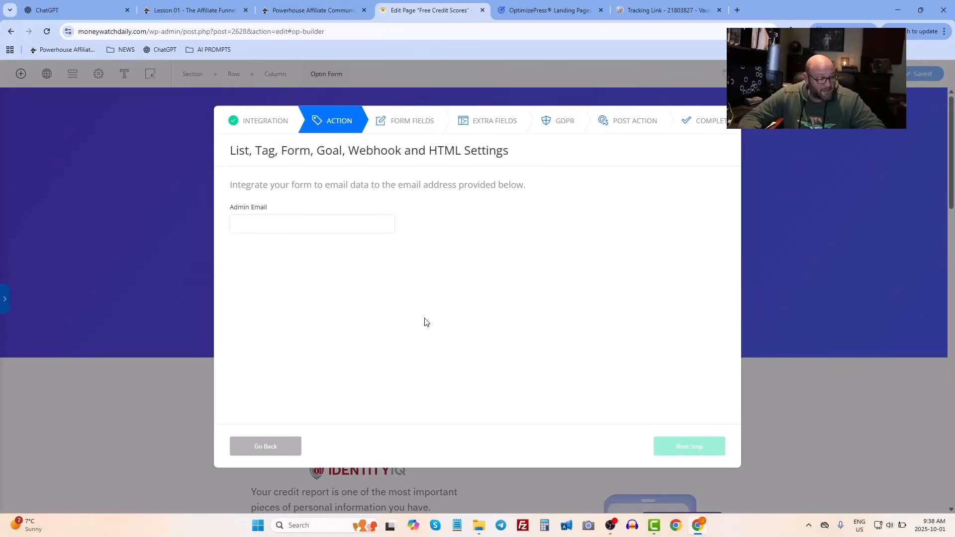
{"action": "left_click", "coordinate": [246, 218]}
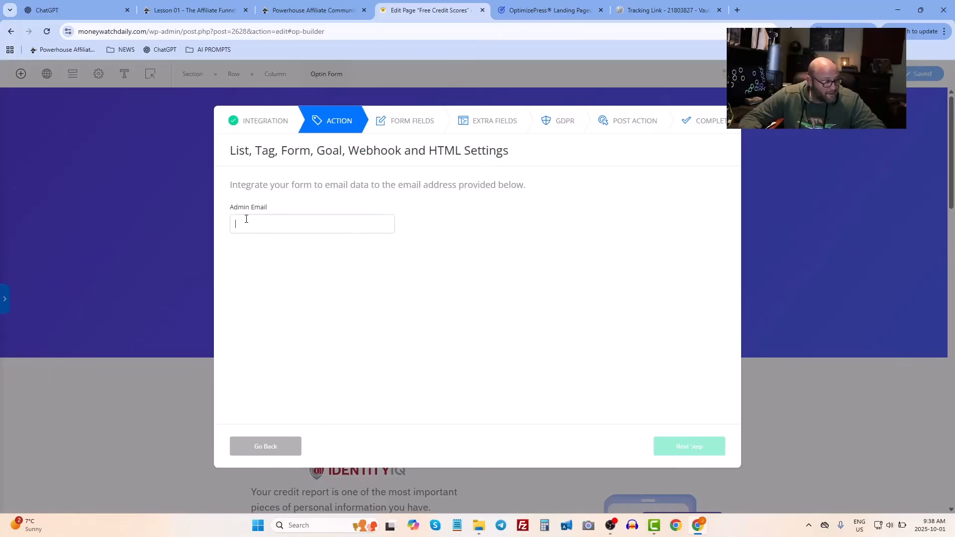
{"action": "left_click", "coordinate": [253, 120]}
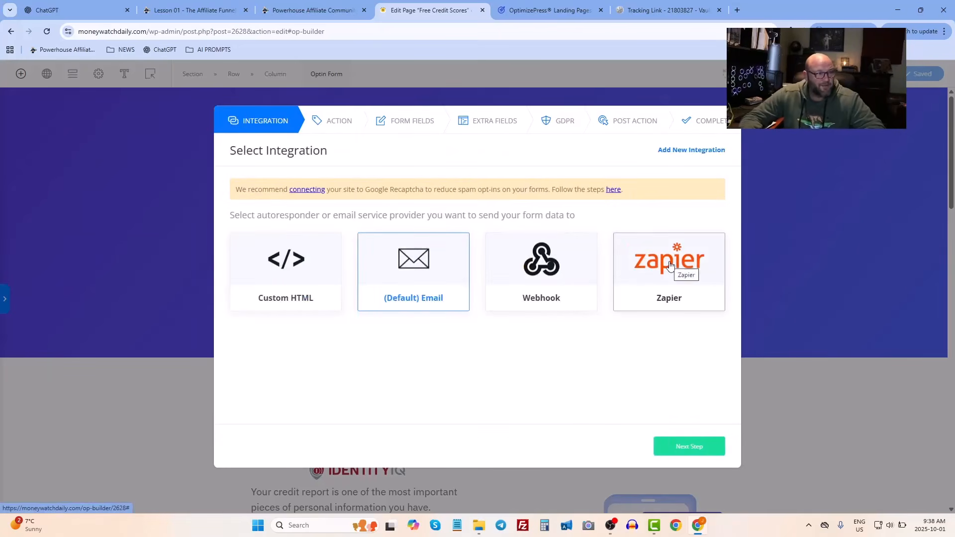
{"action": "left_click", "coordinate": [545, 286]}
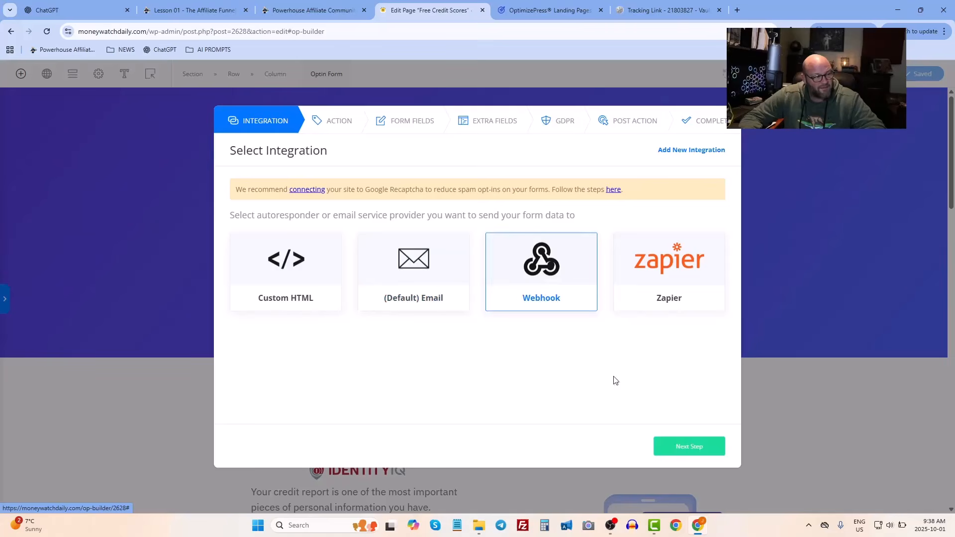
{"action": "left_click", "coordinate": [703, 450]}
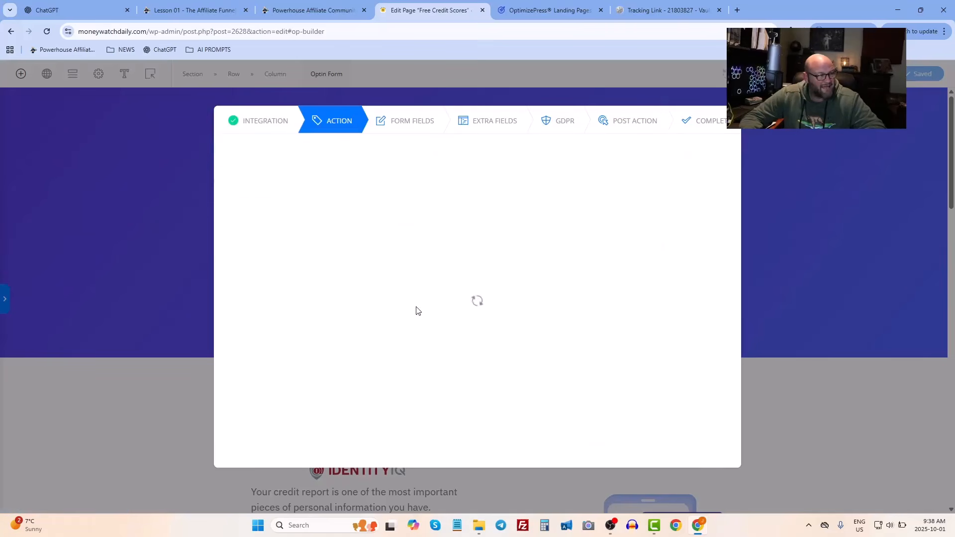
{"action": "left_click", "coordinate": [257, 225]}
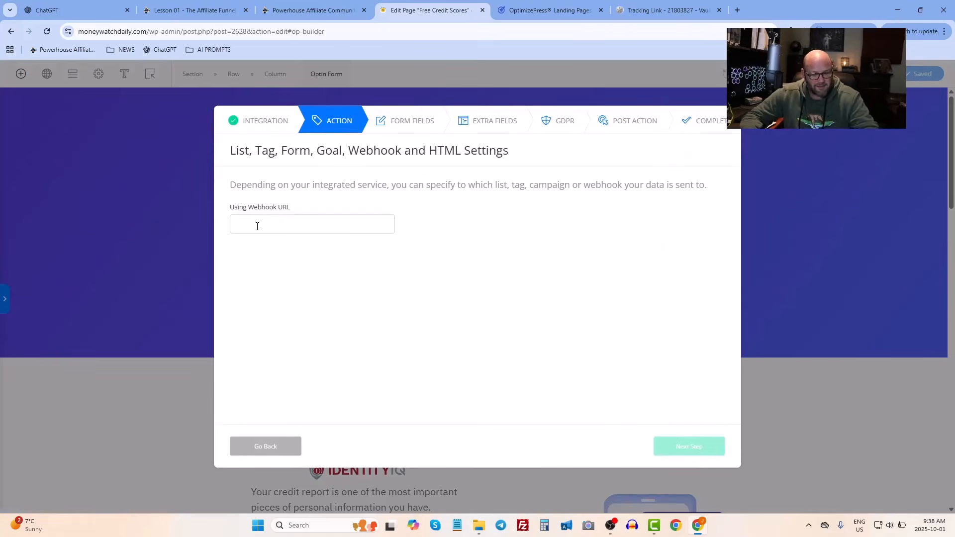
{"action": "type", "text": "https"}
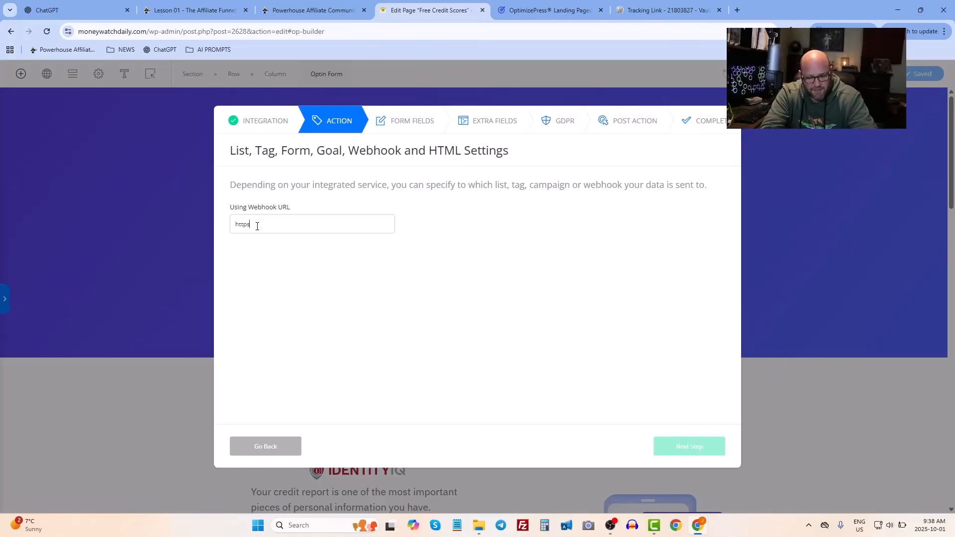
{"action": "type", "text": "://te"}
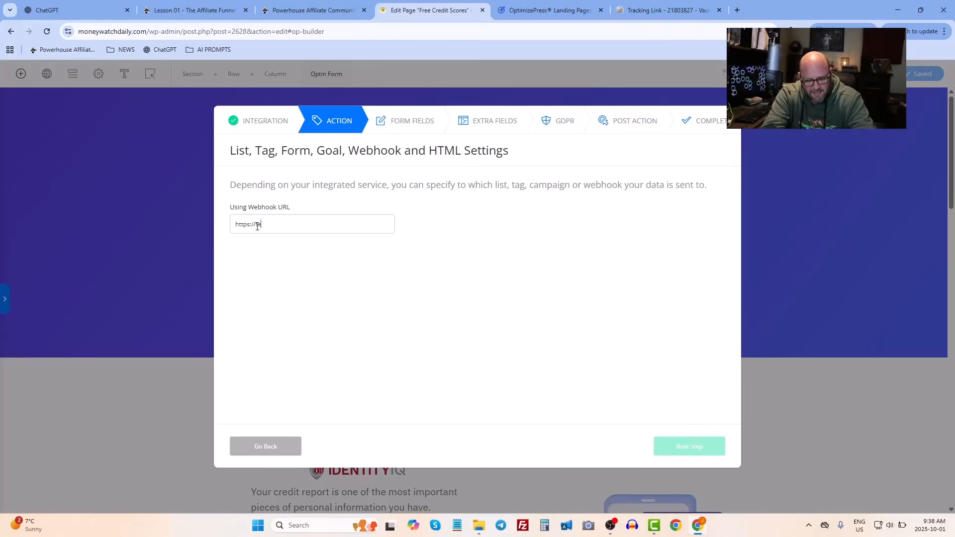
{"action": "type", "text": "st.com"}
{"action": "key", "text": "Return"}
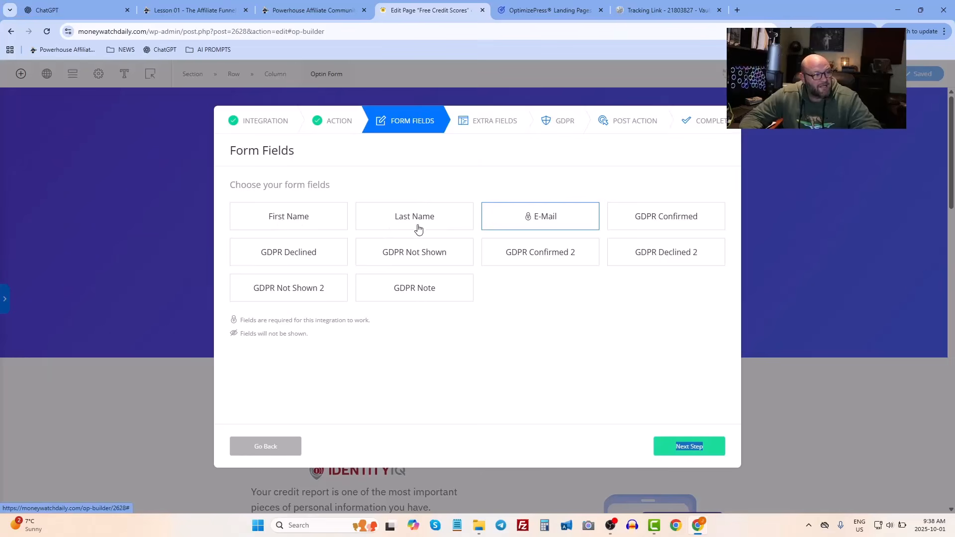
- Keep only the E-Mail form field, leaving First Name unselected, and continue past the field choices
{"action": "left_click", "coordinate": [285, 214]}
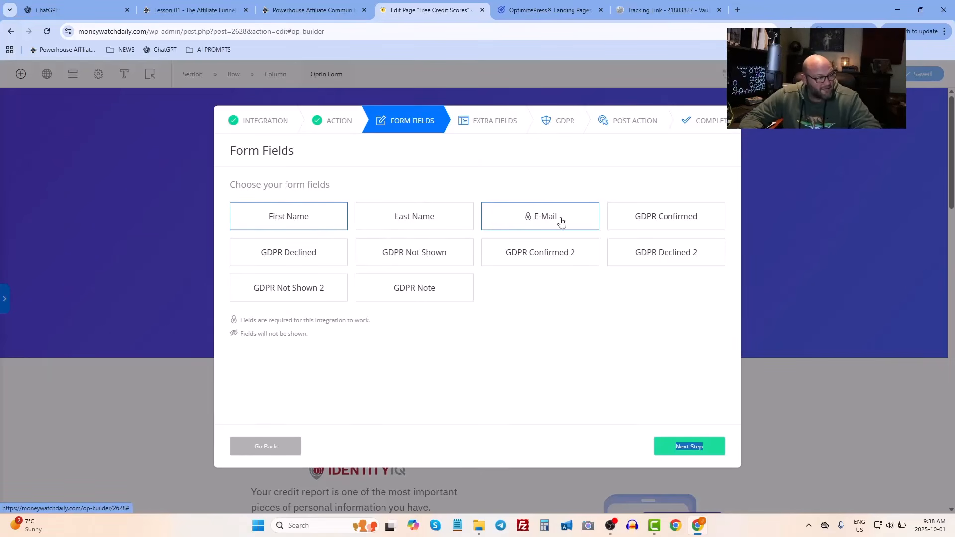
{"action": "left_click", "coordinate": [269, 228]}
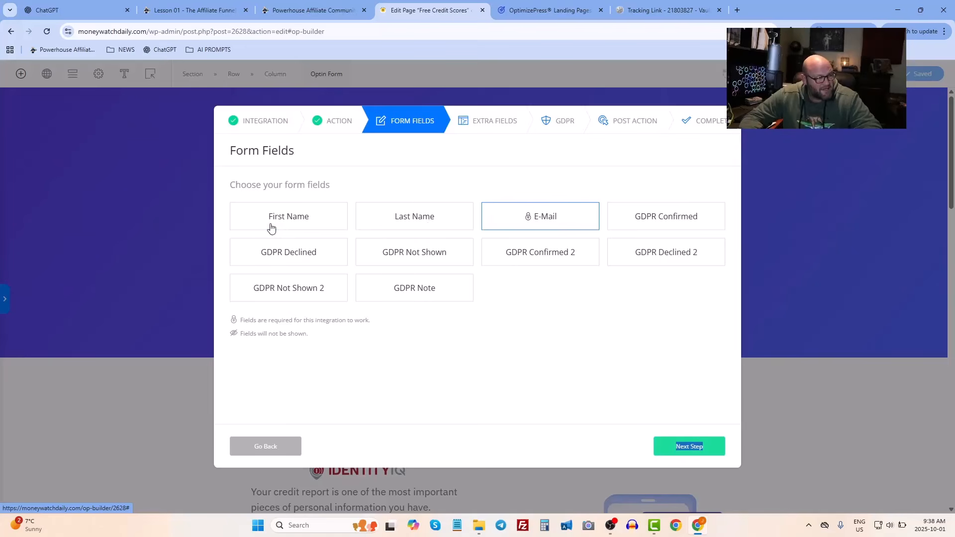
{"action": "left_click", "coordinate": [532, 398]}
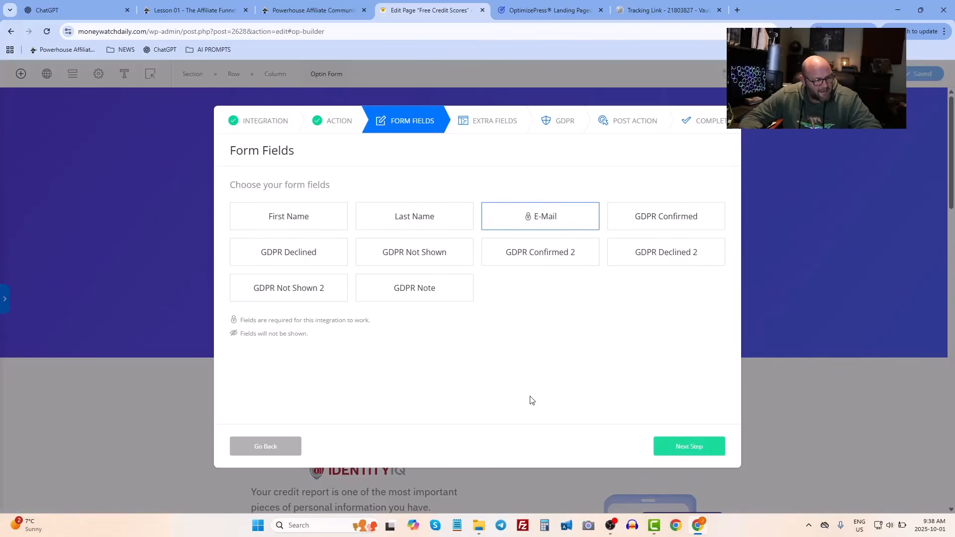
{"action": "left_click", "coordinate": [680, 450]}
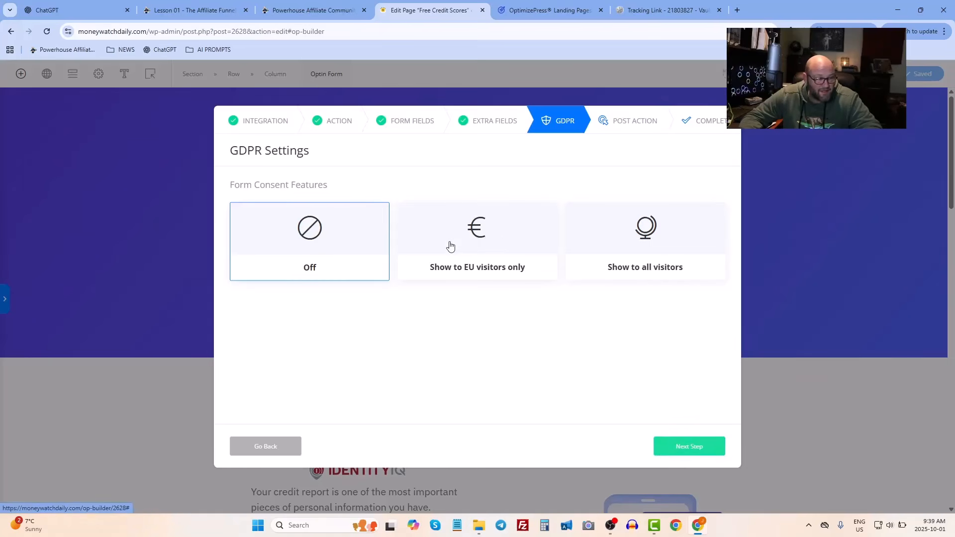
- Set the GDPR form consent feature to Off and continue to the post action settings
{"action": "left_click", "coordinate": [472, 239]}
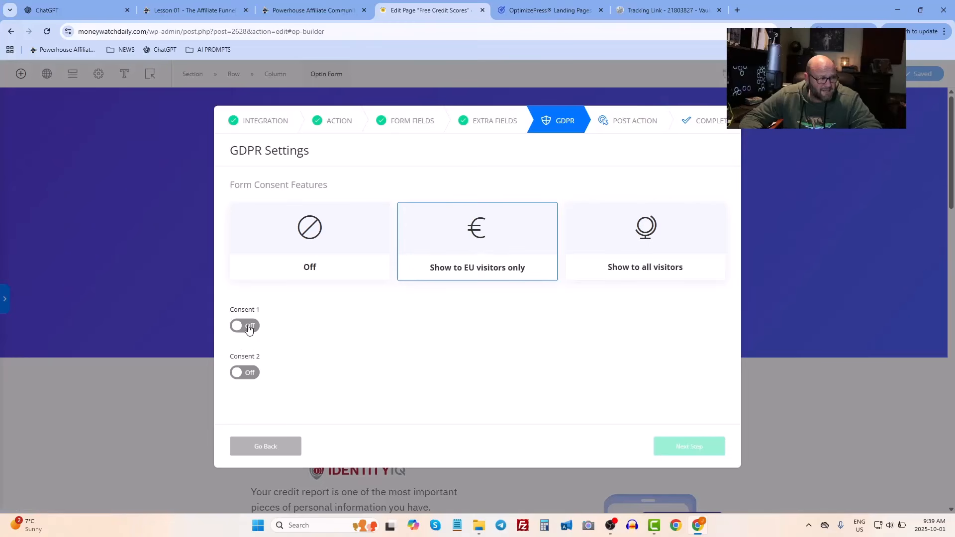
{"action": "left_click", "coordinate": [315, 235]}
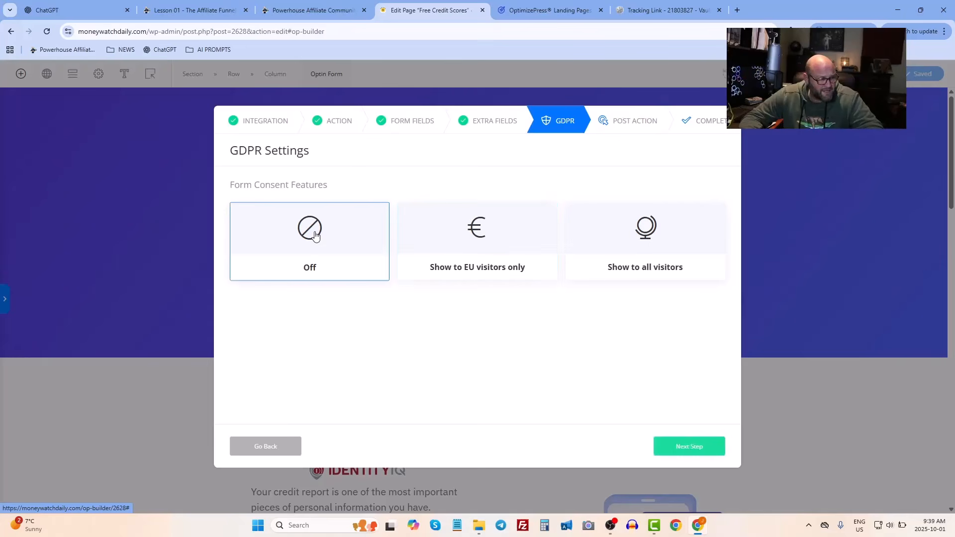
{"action": "left_click", "coordinate": [694, 453]}
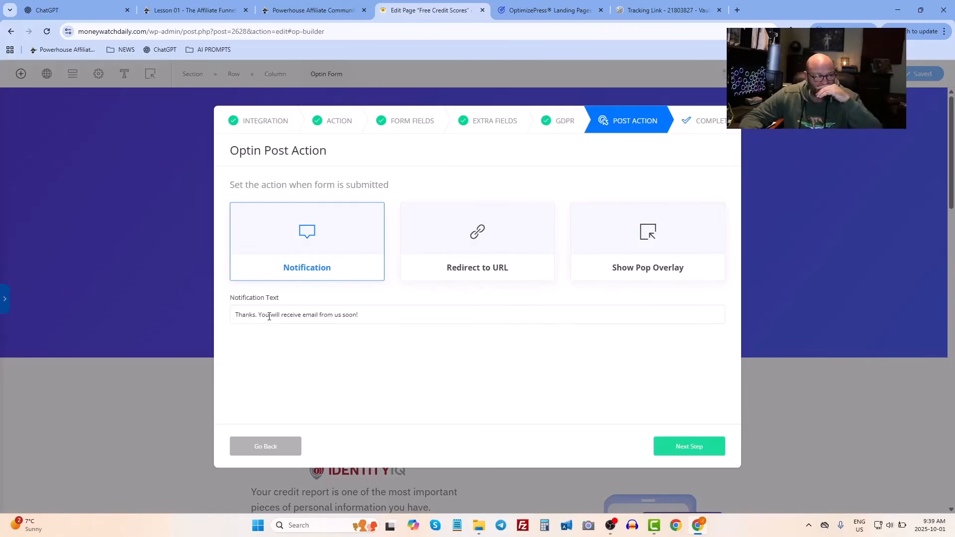
- Highlight the default notification text shown after the form is submitted
{"action": "left_click", "coordinate": [371, 311]}
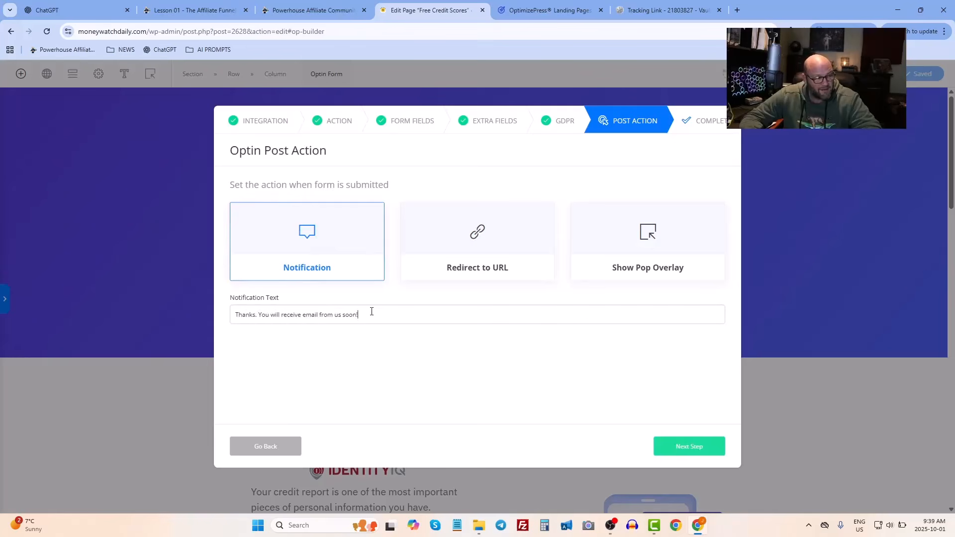
{"action": "left_click_drag", "start_coordinate": [371, 311], "coordinate": [259, 315]}
{"action": "left_click", "coordinate": [259, 316]}
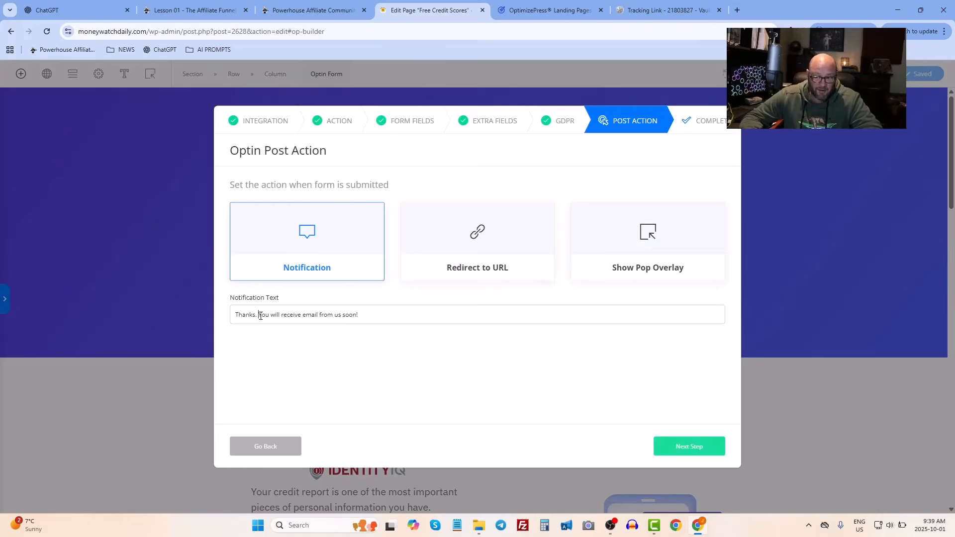
{"action": "left_click_drag", "start_coordinate": [260, 316], "coordinate": [375, 310]}
{"action": "left_click", "coordinate": [376, 312]}
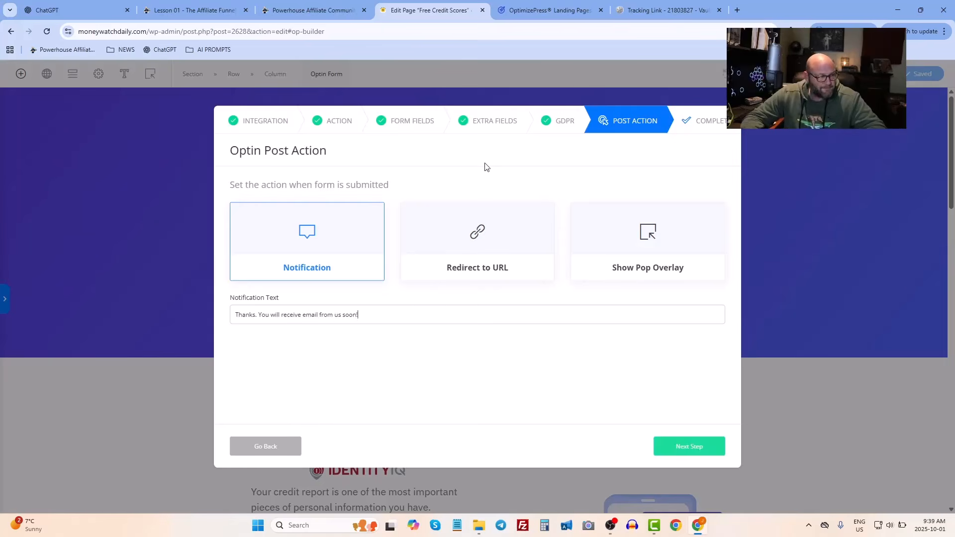
- Change the post-submit action to Redirect to URL, keep autofill off, and select the existing redirect URL
{"action": "left_click", "coordinate": [466, 231]}
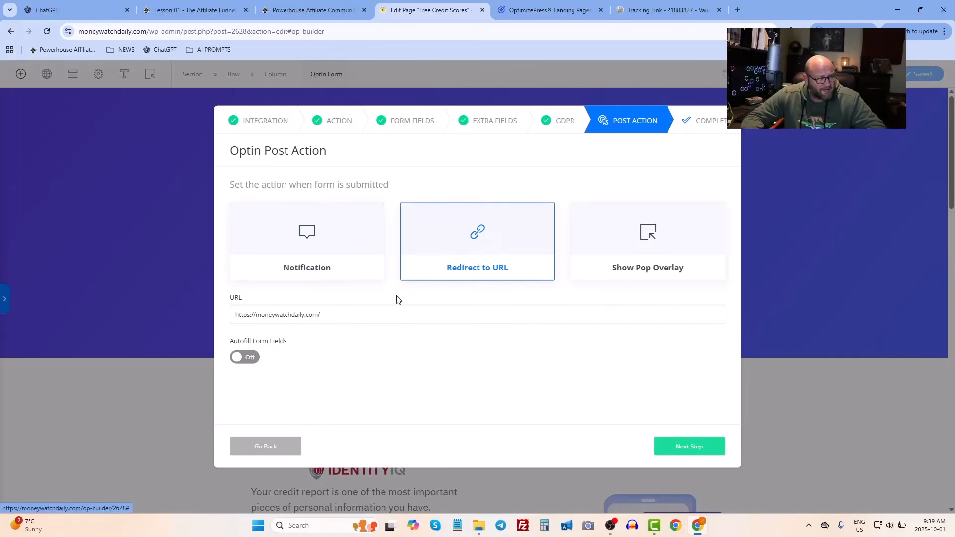
{"action": "left_click_drag", "start_coordinate": [357, 312], "coordinate": [234, 314]}
{"action": "left_click", "coordinate": [248, 358]}
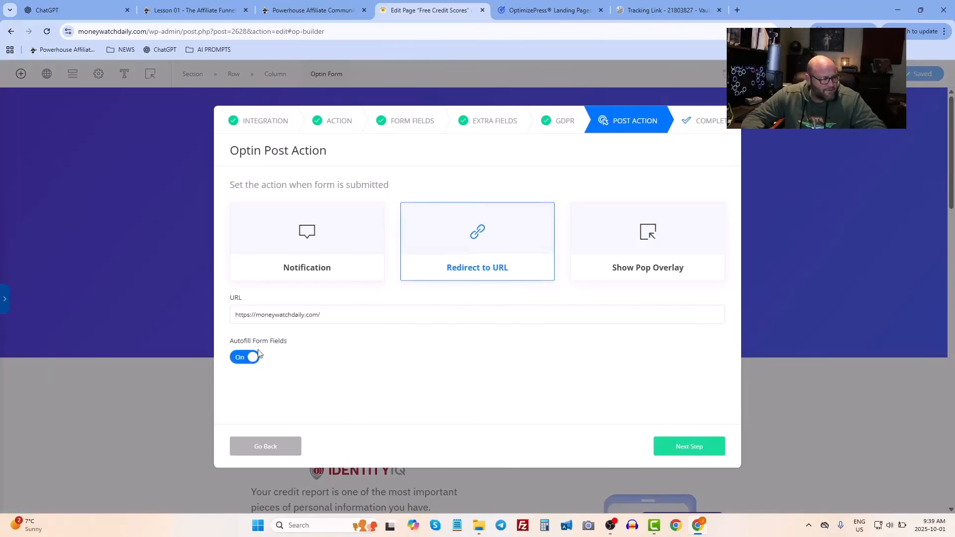
{"action": "left_click_drag", "start_coordinate": [355, 312], "coordinate": [222, 319]}
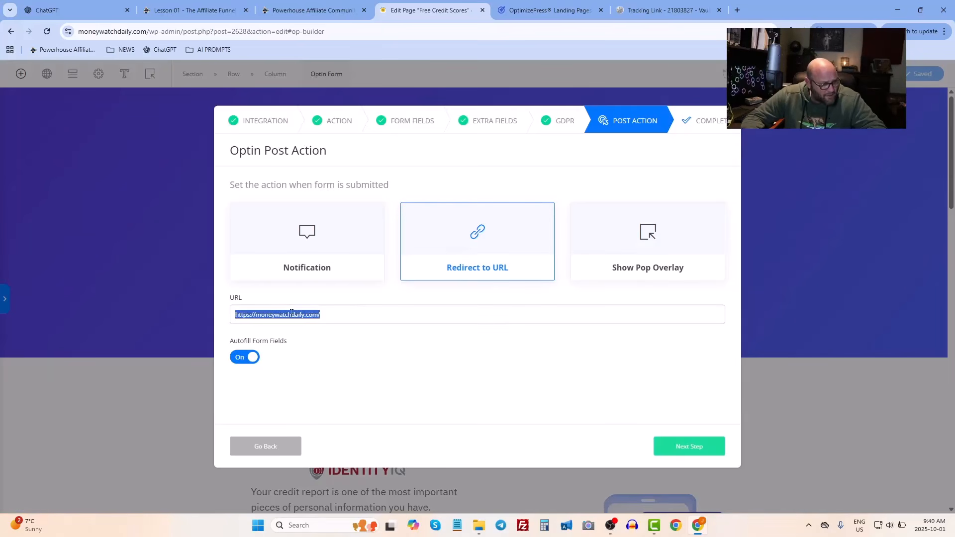
{"action": "left_click", "coordinate": [324, 317]}
{"action": "left_click", "coordinate": [243, 357]}
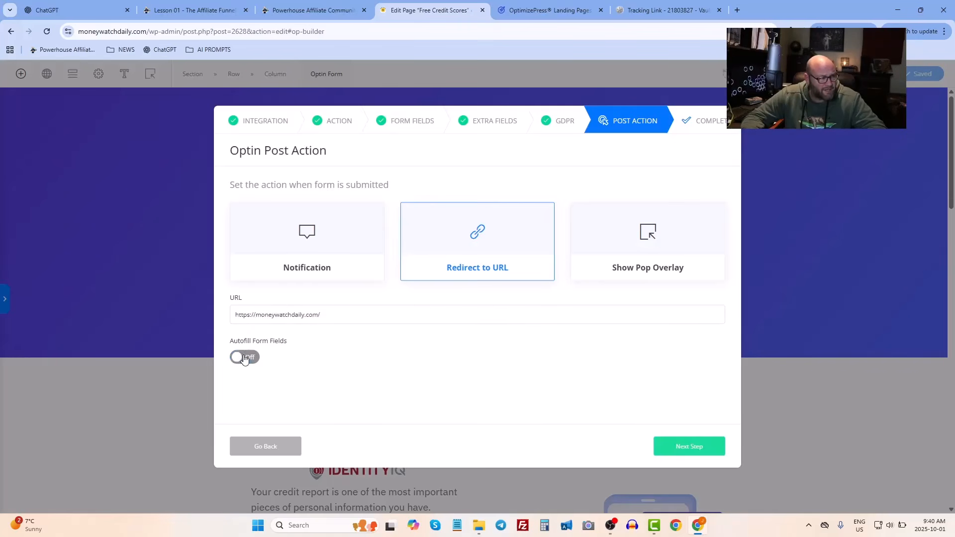
{"action": "left_click_drag", "start_coordinate": [335, 313], "coordinate": [199, 312]}
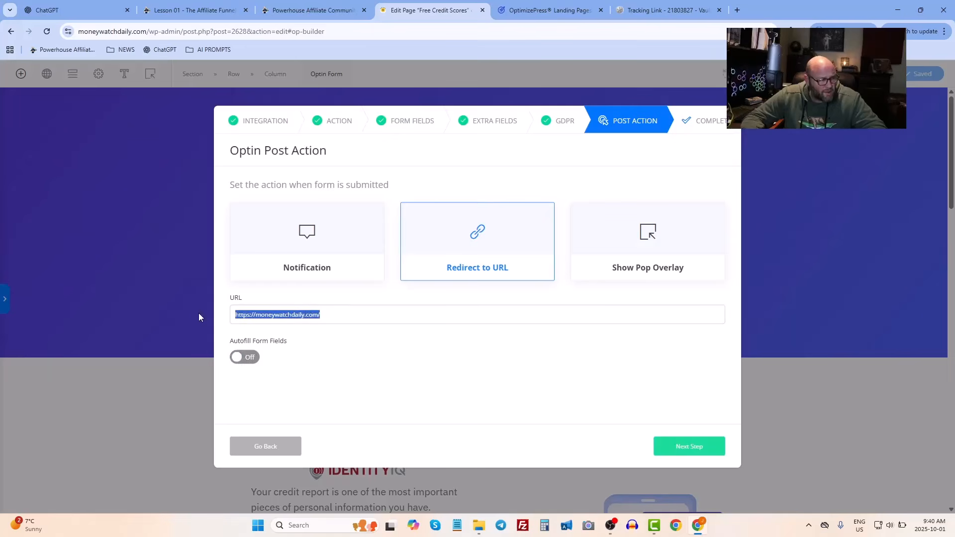
{"action": "left_click", "coordinate": [286, 316]}
{"action": "mouse_move", "coordinate": [321, 316]}
{"action": "left_mouse_down"}
{"action": "mouse_move", "coordinate": [234, 315]}
{"action": "mouse_move", "coordinate": [319, 317]}
{"action": "left_mouse_up"}
{"action": "left_click", "coordinate": [241, 316]}
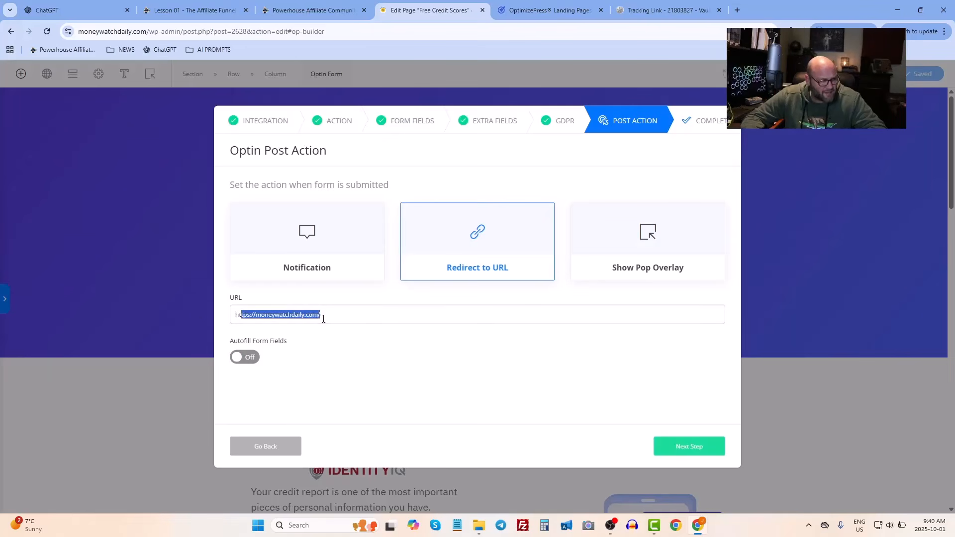
{"action": "left_click", "coordinate": [308, 317]}
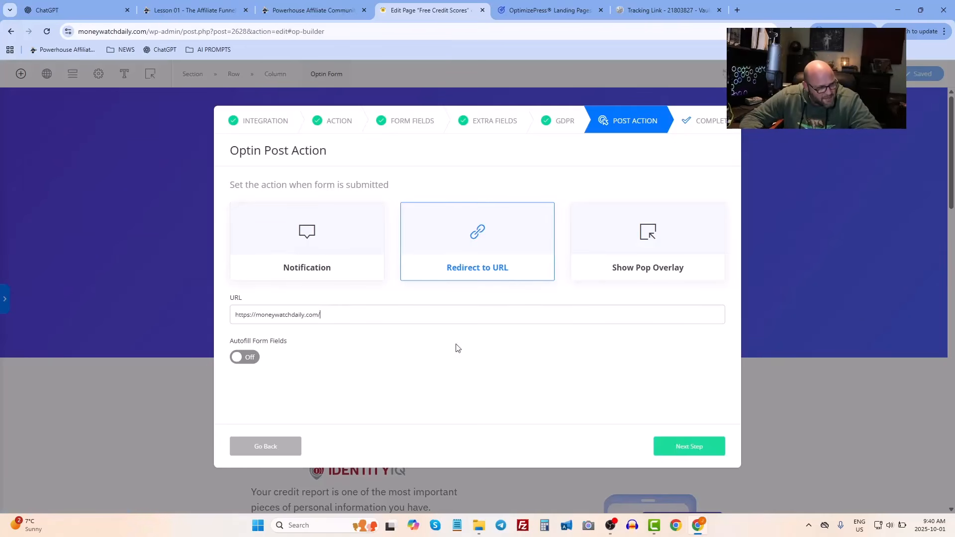
{"action": "left_click_drag", "start_coordinate": [341, 316], "coordinate": [230, 322]}
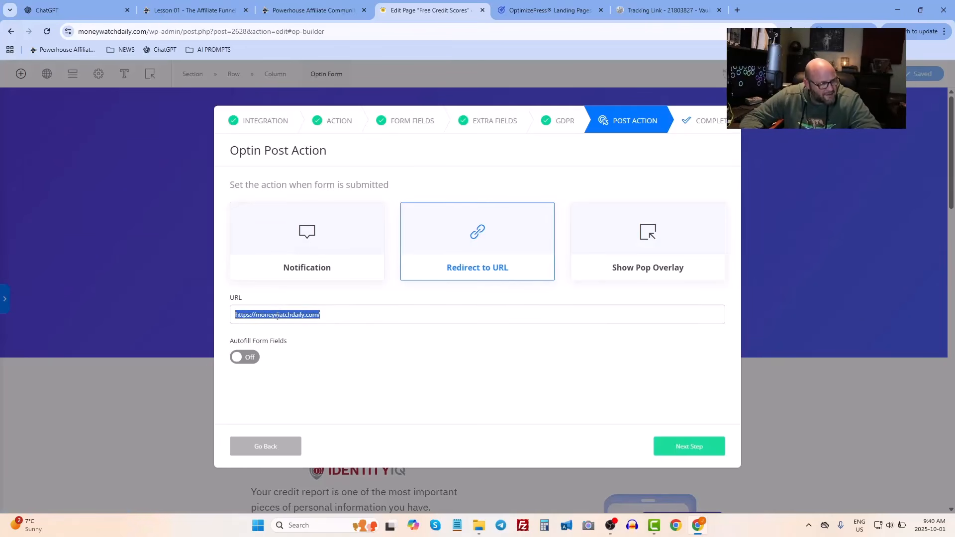
- Copy the affiliate offer's tracking link and paste it over the existing redirect URL in the optin post action
{"action": "left_click", "coordinate": [653, 11]}
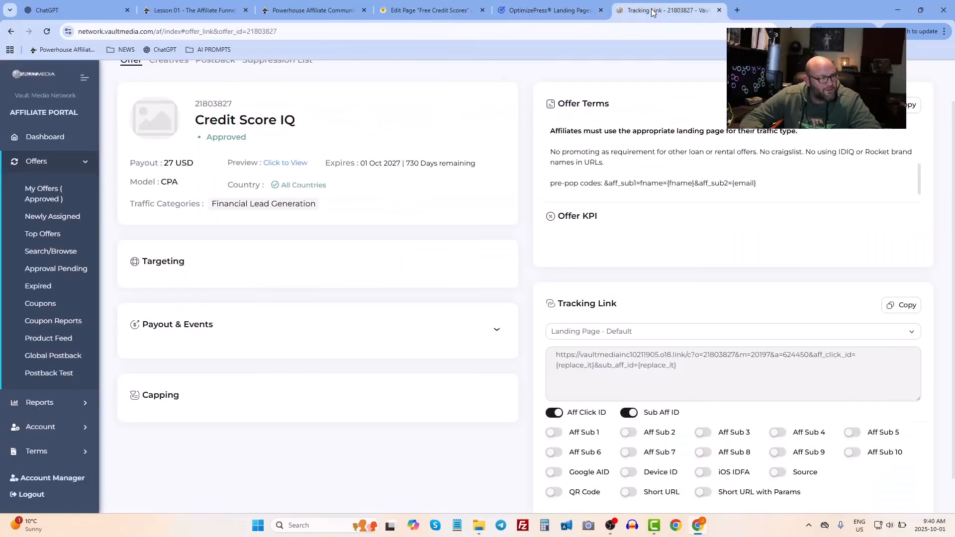
{"action": "left_click_drag", "start_coordinate": [709, 392], "coordinate": [553, 354]}
{"action": "right_click", "coordinate": [572, 358]}
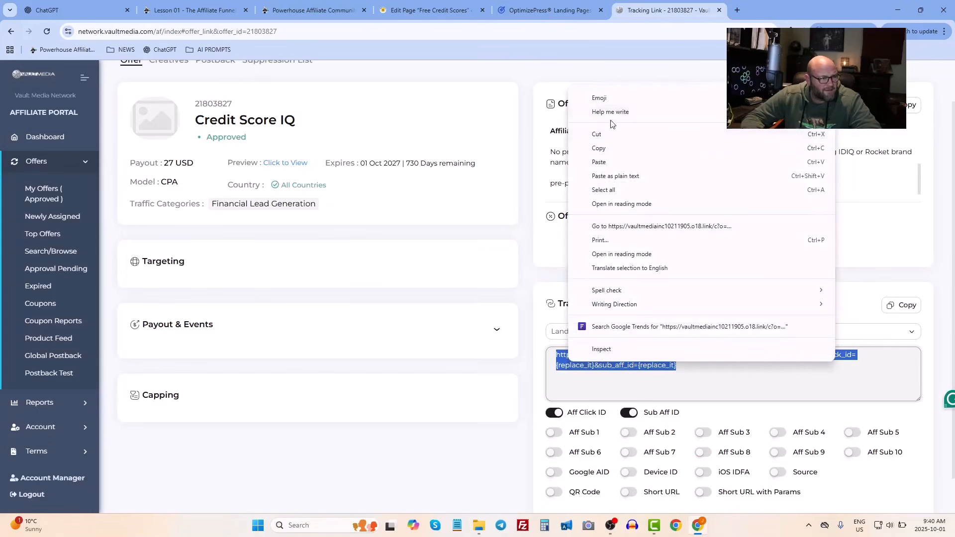
{"action": "left_click", "coordinate": [627, 147]}
{"action": "left_click", "coordinate": [430, 11]}
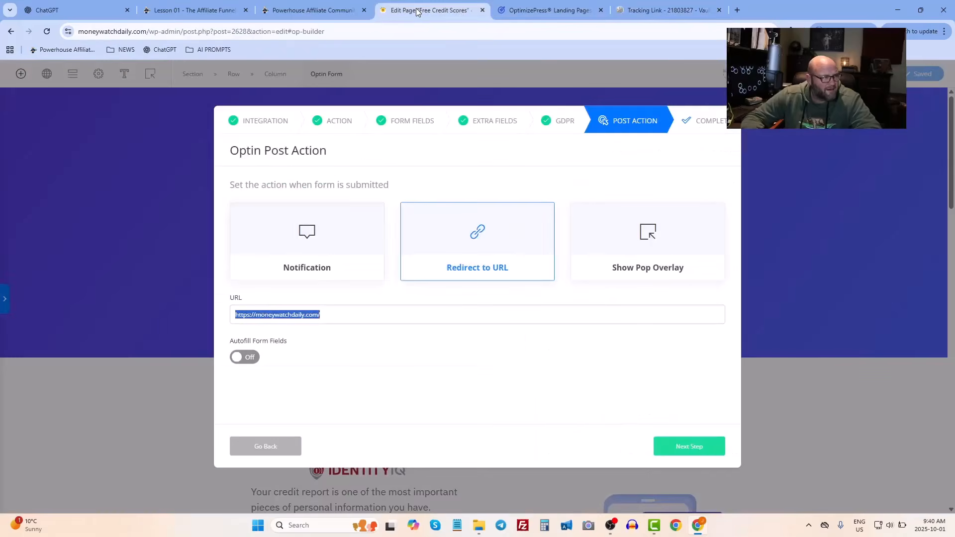
{"action": "right_click", "coordinate": [267, 315]}
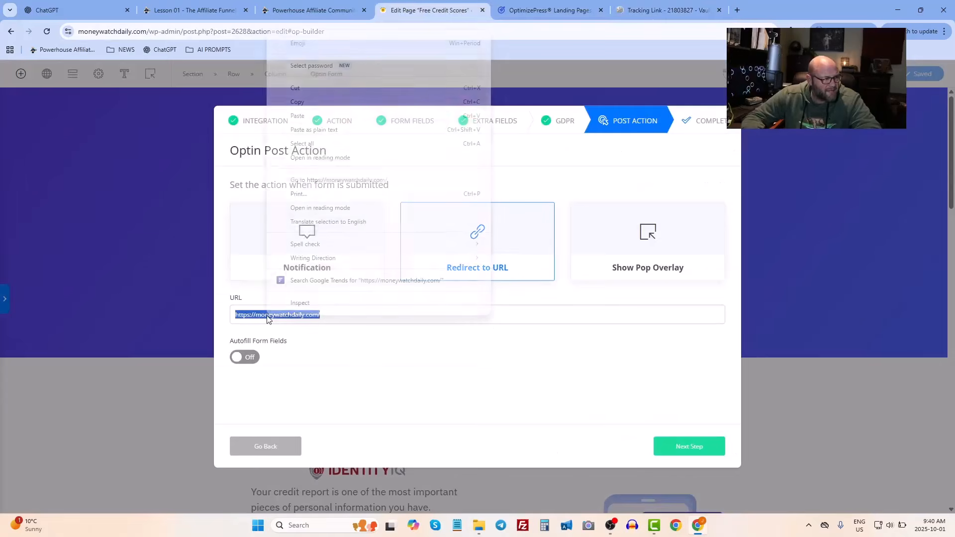
{"action": "left_click", "coordinate": [302, 118]}
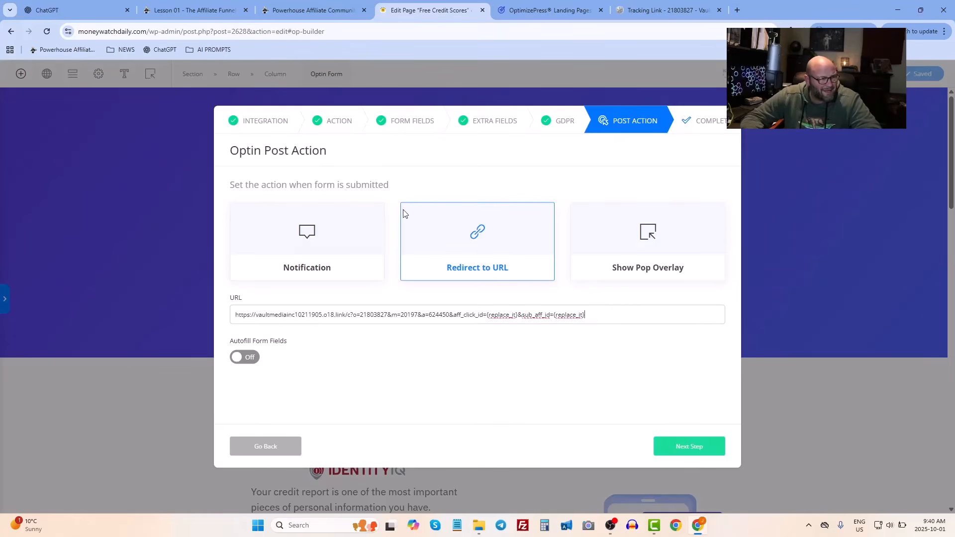
- Advance to the configuration summary and close the optin form settings
{"action": "left_click", "coordinate": [693, 451]}
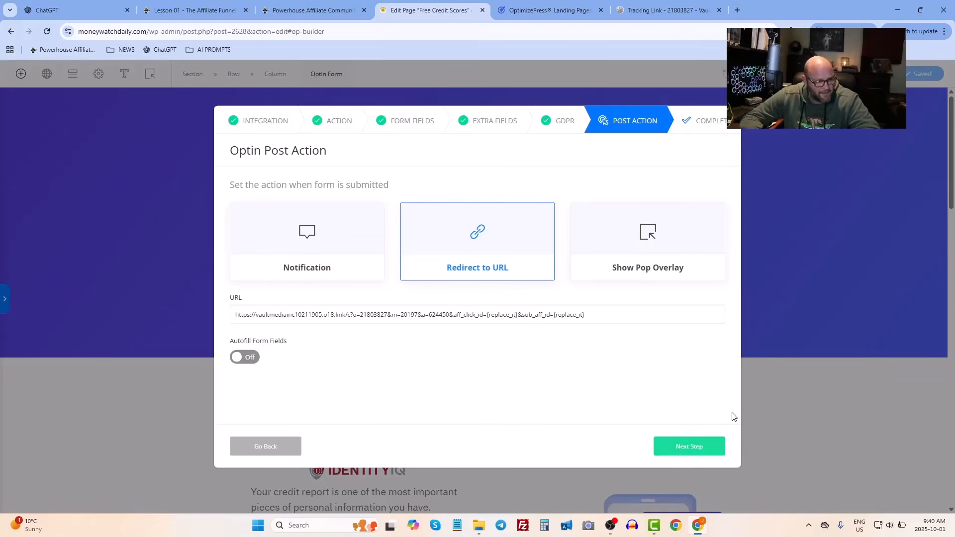
{"action": "left_click", "coordinate": [688, 450]}
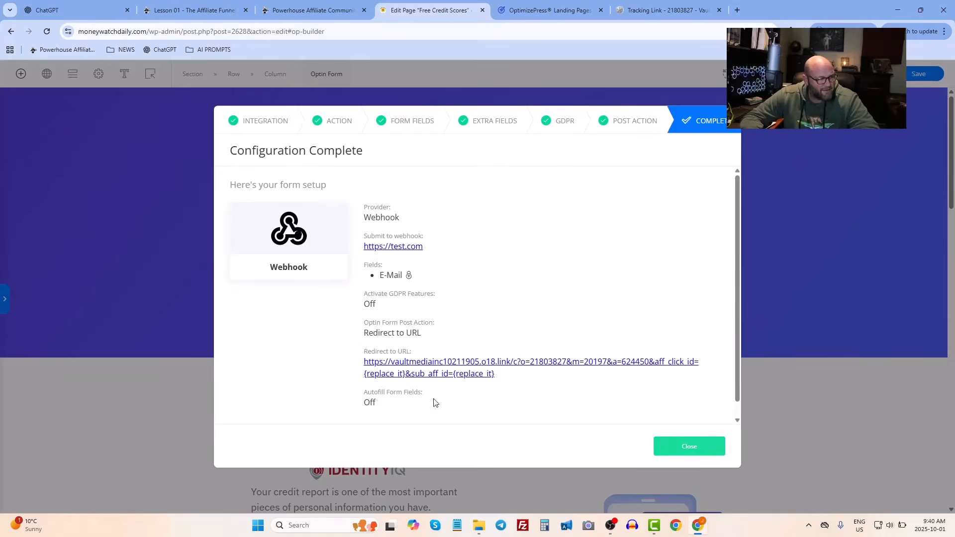
{"action": "left_click", "coordinate": [698, 453]}
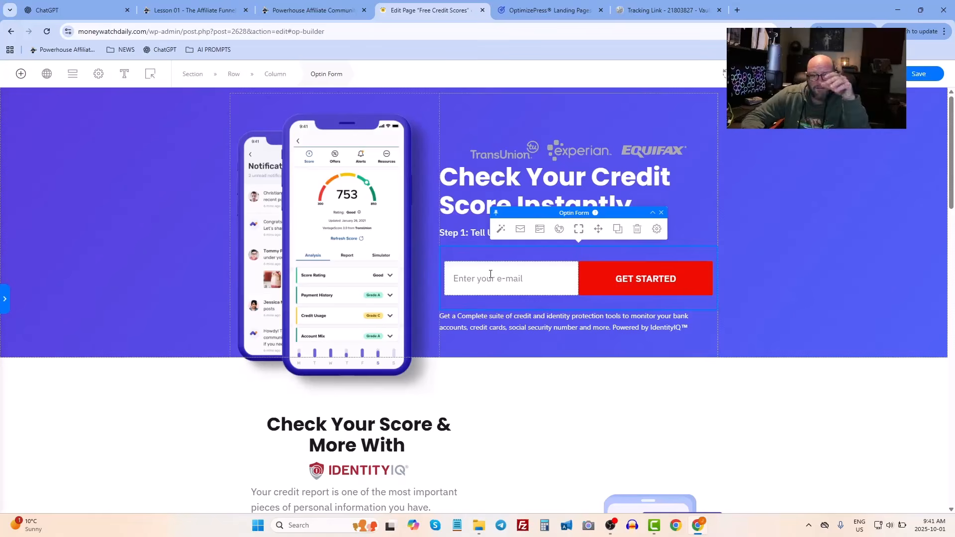
- Inspect the optin form's integration and the page's headlines, text blocks and image further down
{"action": "left_click", "coordinate": [520, 229]}
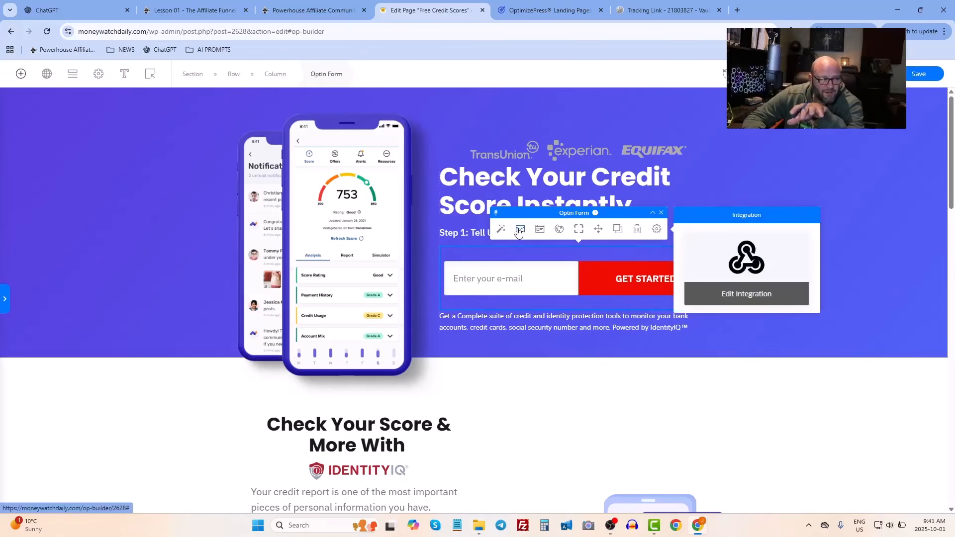
{"action": "left_click", "coordinate": [843, 142]}
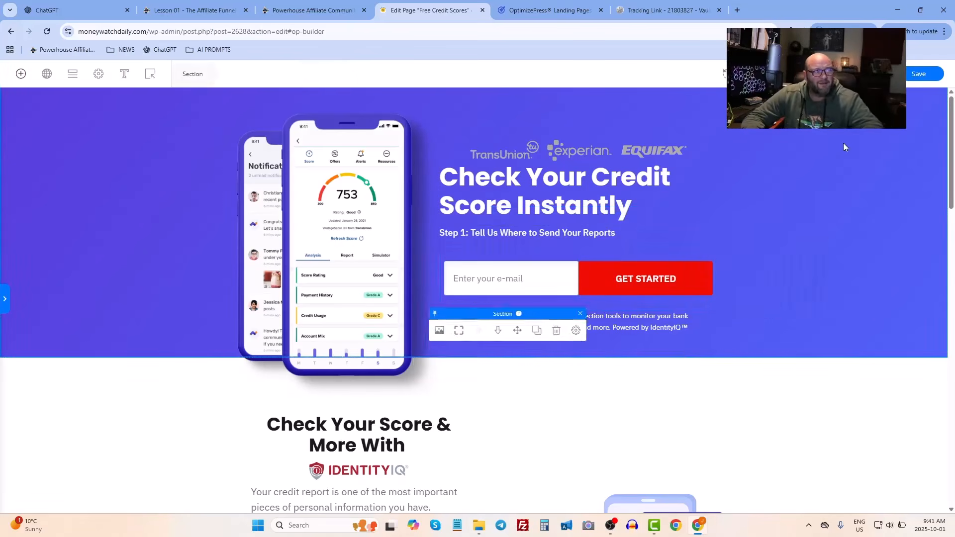
{"action": "left_click", "coordinate": [495, 174]}
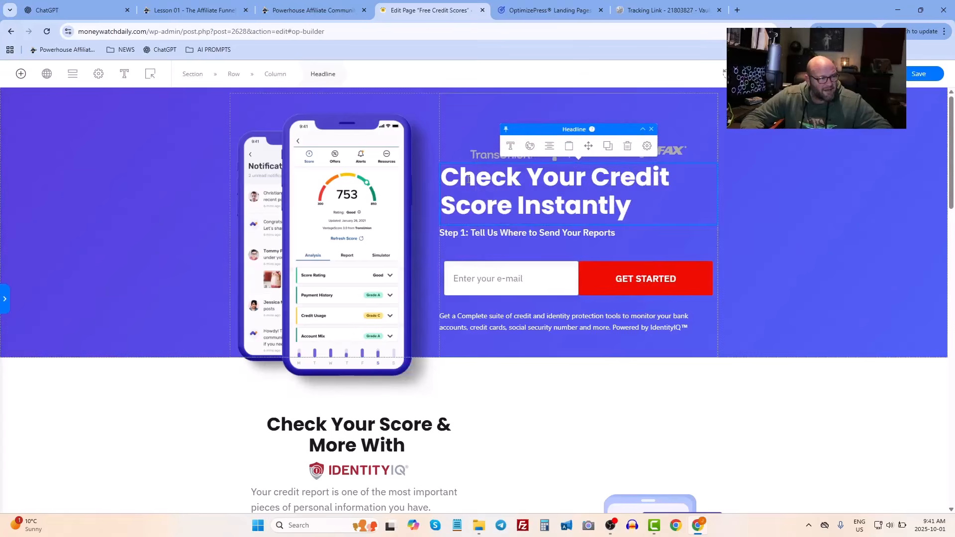
{"action": "scroll", "coordinate": [375, 268], "scroll_direction": "down", "scroll_amount": 3}
{"action": "left_click", "coordinate": [344, 275]}
{"action": "scroll", "coordinate": [338, 269], "scroll_direction": "down", "scroll_amount": 2}
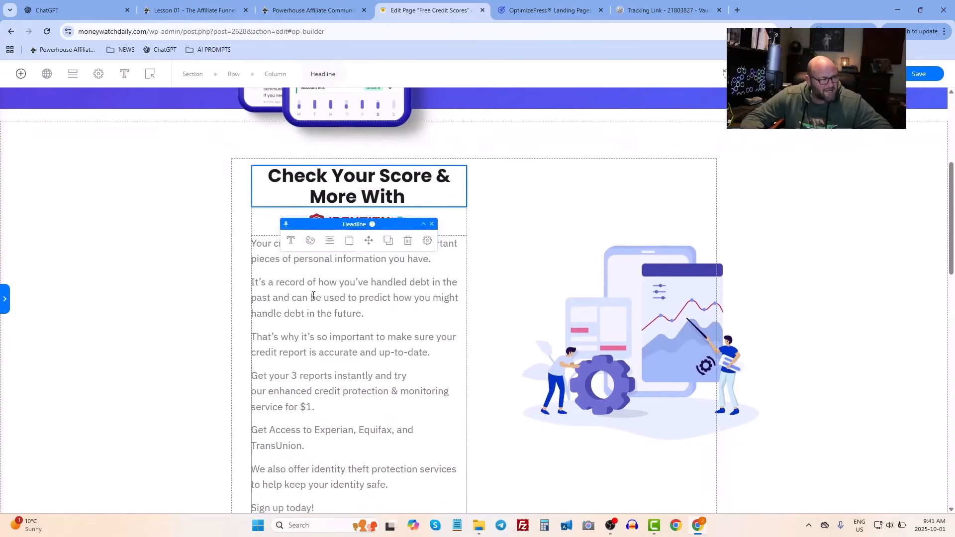
{"action": "left_click", "coordinate": [325, 227]}
{"action": "left_click", "coordinate": [653, 311]}
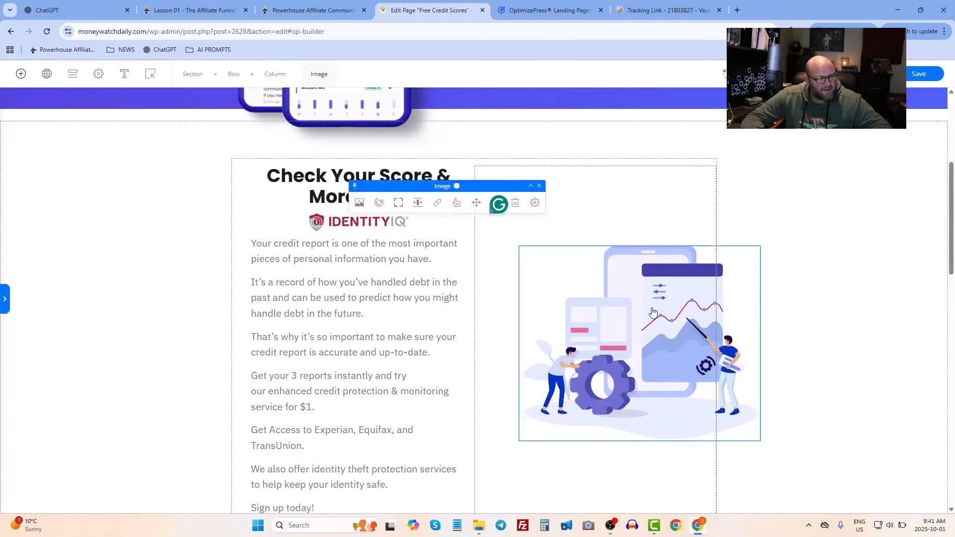
{"action": "scroll", "coordinate": [416, 268], "scroll_direction": "down", "scroll_amount": 6}
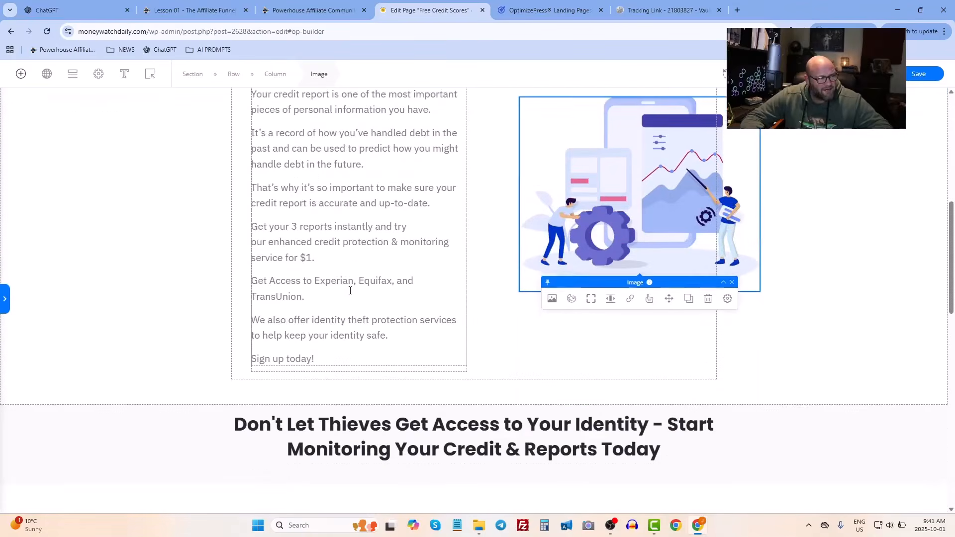
{"action": "left_click", "coordinate": [383, 275]}
{"action": "scroll", "coordinate": [320, 330], "scroll_direction": "down", "scroll_amount": 4}
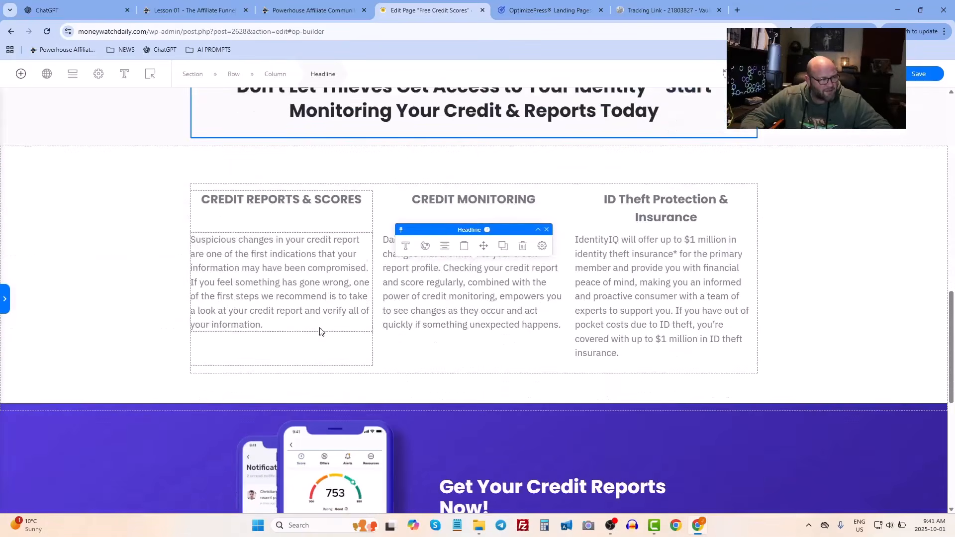
{"action": "left_click", "coordinate": [250, 202]}
{"action": "left_click", "coordinate": [319, 258]}
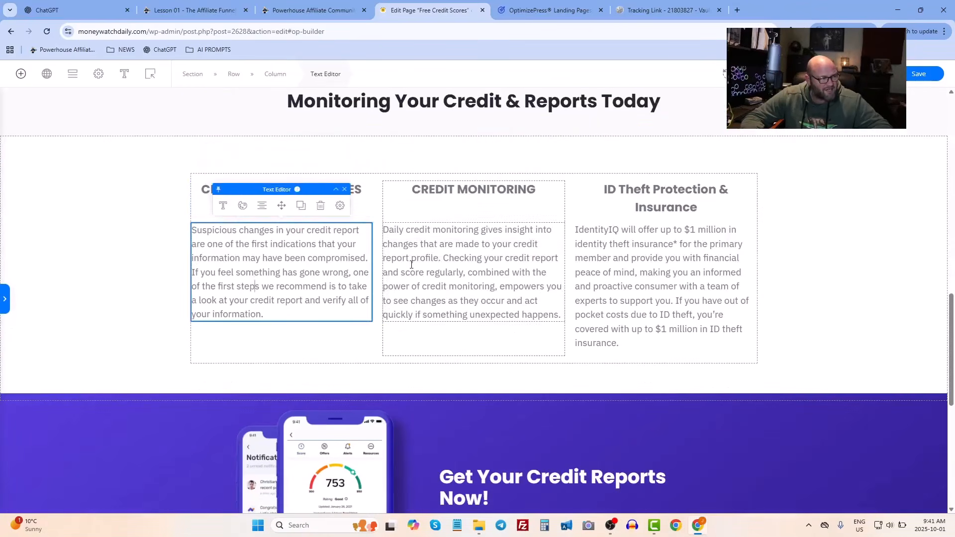
{"action": "left_click", "coordinate": [410, 258]}
{"action": "left_click", "coordinate": [641, 269]}
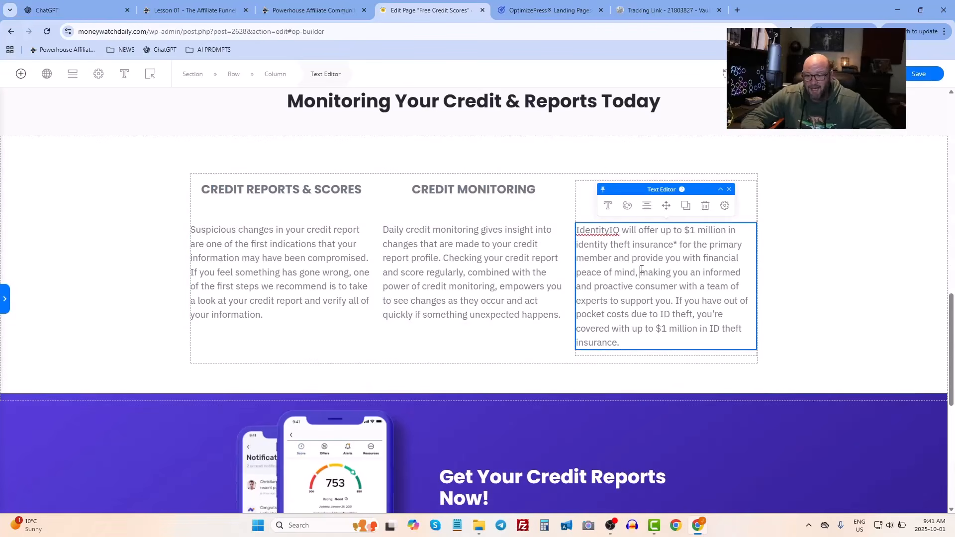
{"action": "scroll", "coordinate": [216, 195], "scroll_direction": "up", "scroll_amount": 15}
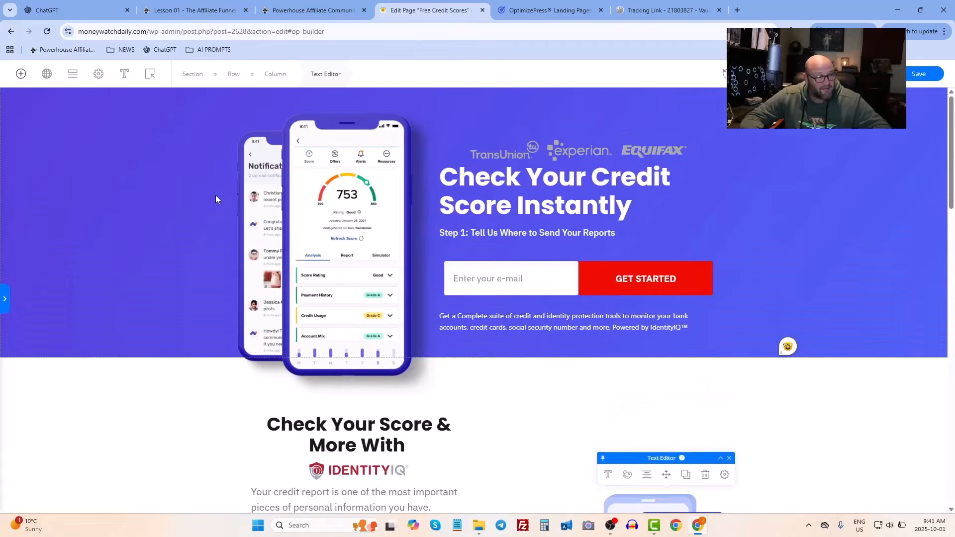
- Save the page and copy all of the text from its preview
{"action": "left_click", "coordinate": [908, 74]}
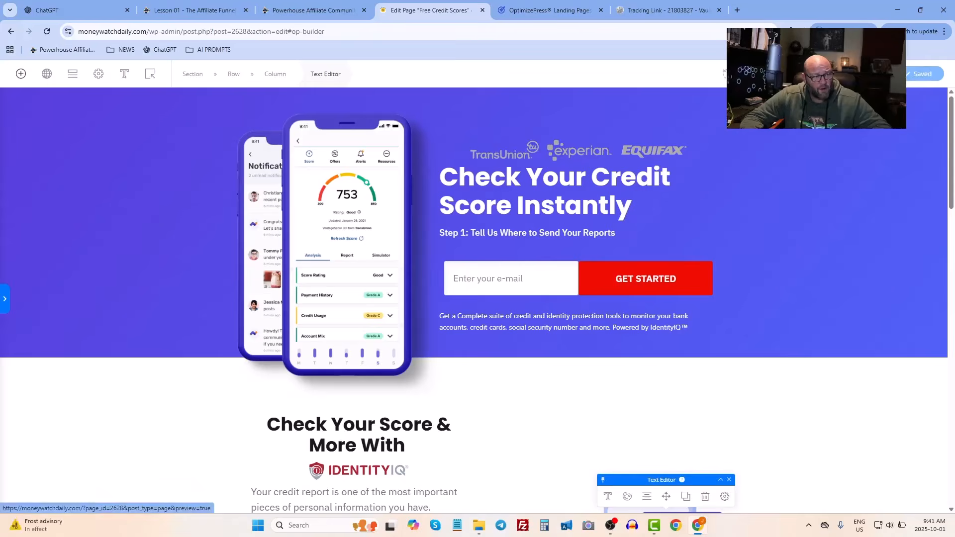
{"action": "left_click", "coordinate": [881, 74]}
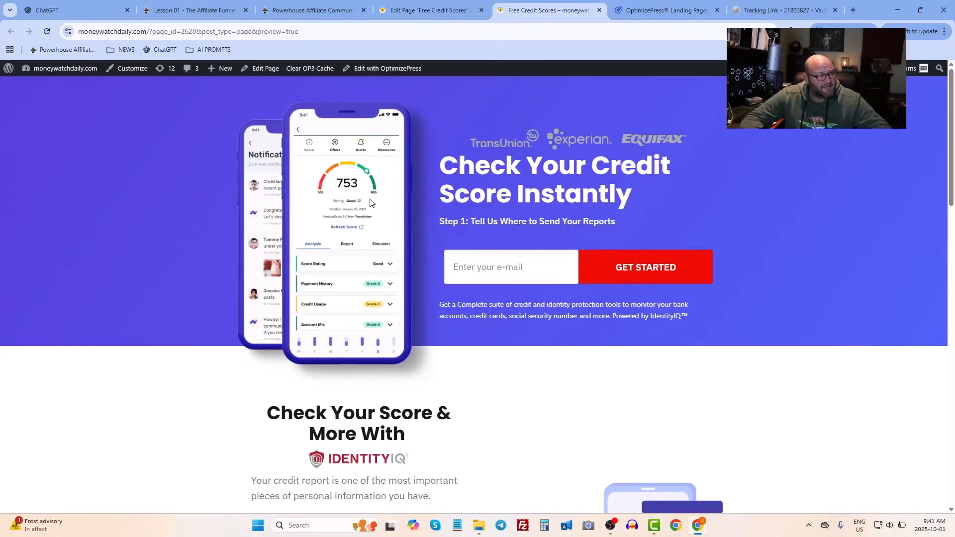
{"action": "key", "text": "ctrl+a"}
{"action": "scroll", "coordinate": [518, 443], "scroll_direction": "down", "scroll_amount": 15}
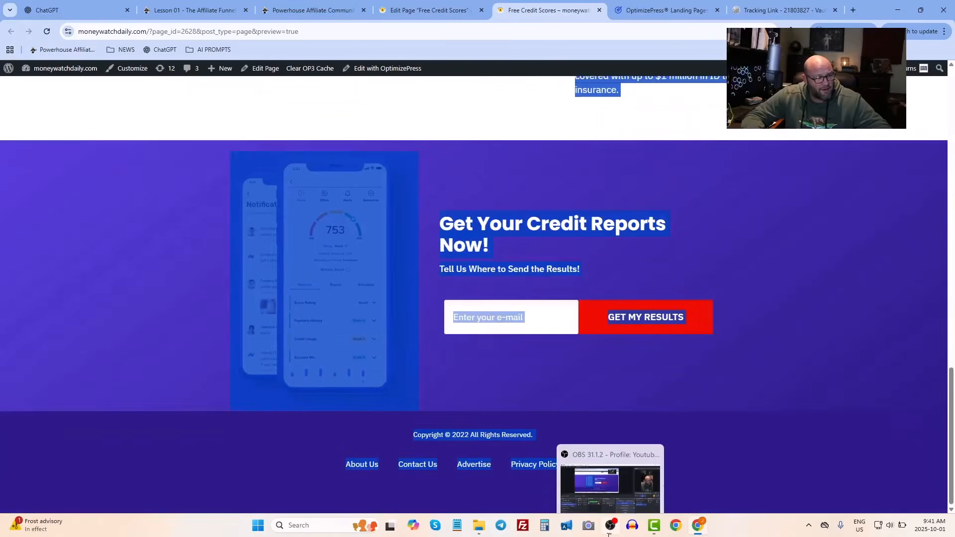
{"action": "mouse_move", "coordinate": [610, 525]}
{"action": "right_click", "coordinate": [496, 206]}
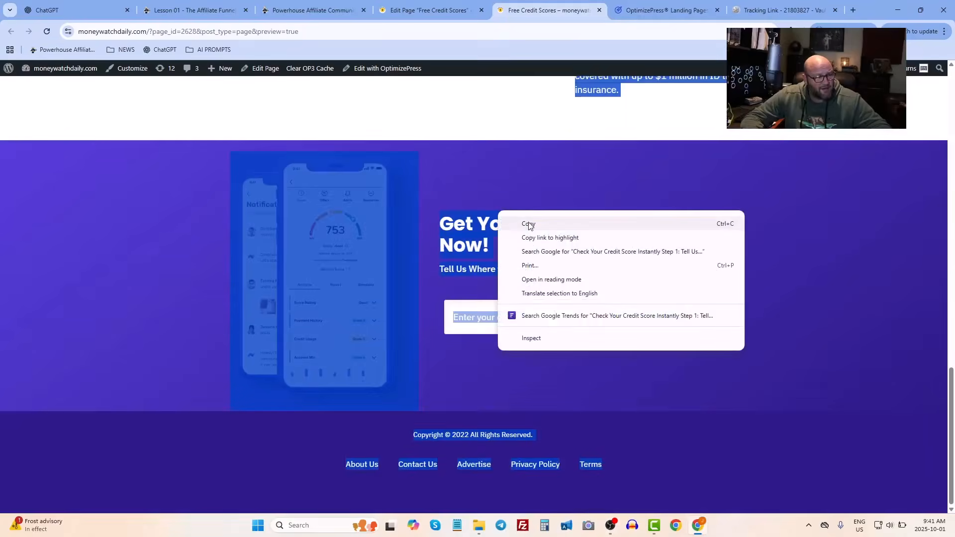
{"action": "left_click", "coordinate": [520, 217]}
- Switch to ChatGPT and send "hey give me better" followed by the pasted landing page text
{"action": "left_click", "coordinate": [81, 10]}
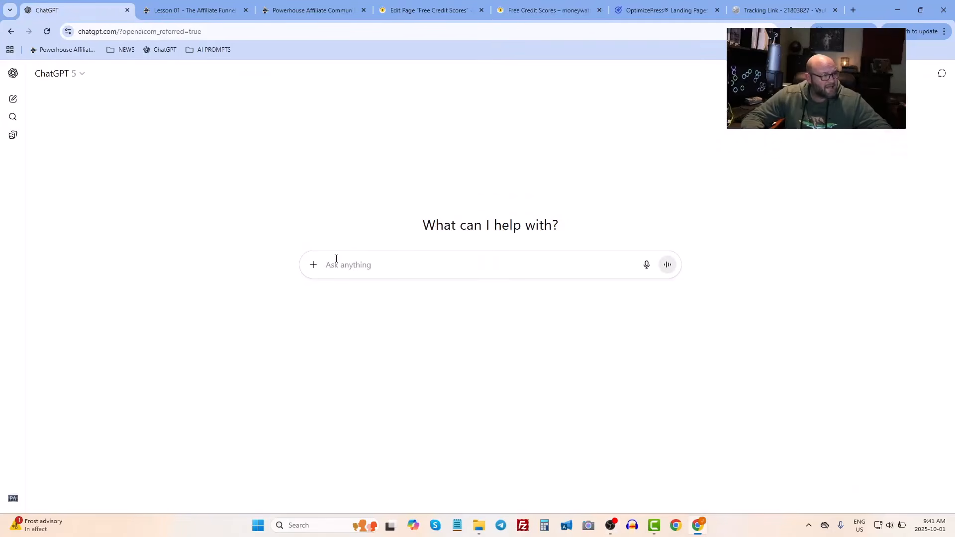
{"action": "type", "text": "hey g"}
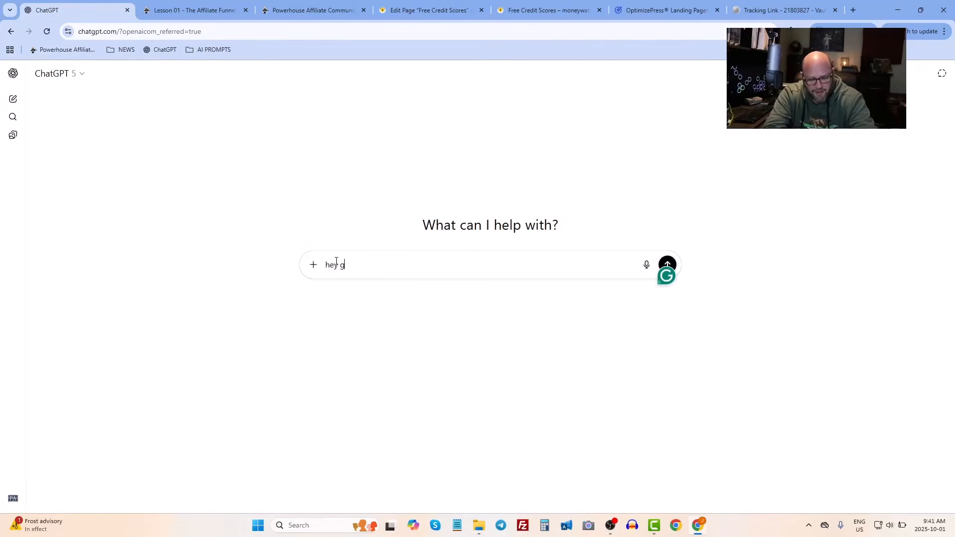
{"action": "type", "text": "ive me "}
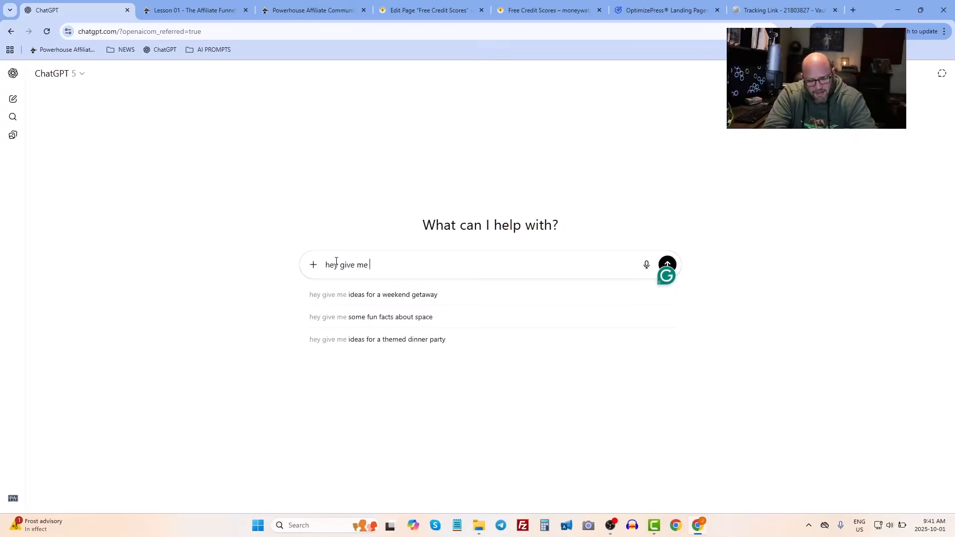
{"action": "type", "text": "bettere"}
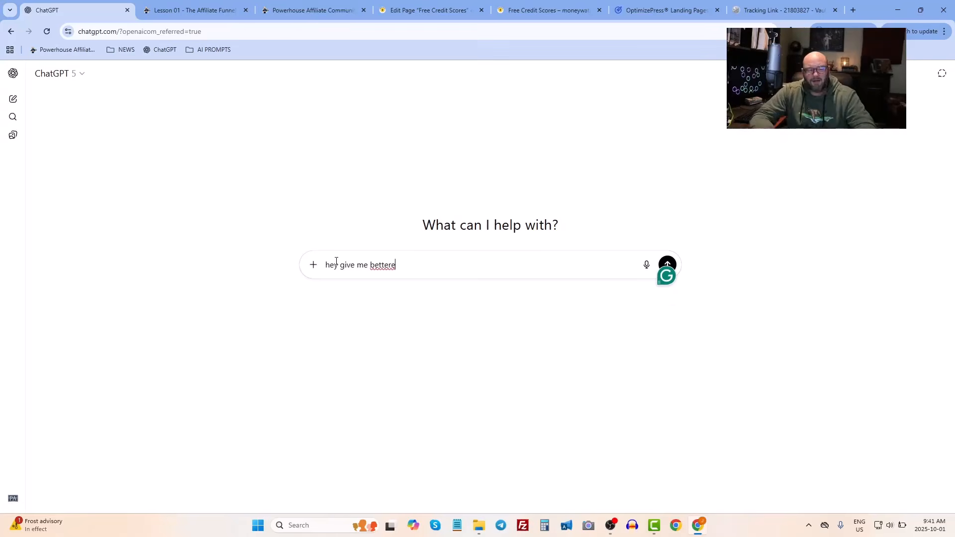
{"action": "key", "text": "BackSpace"}
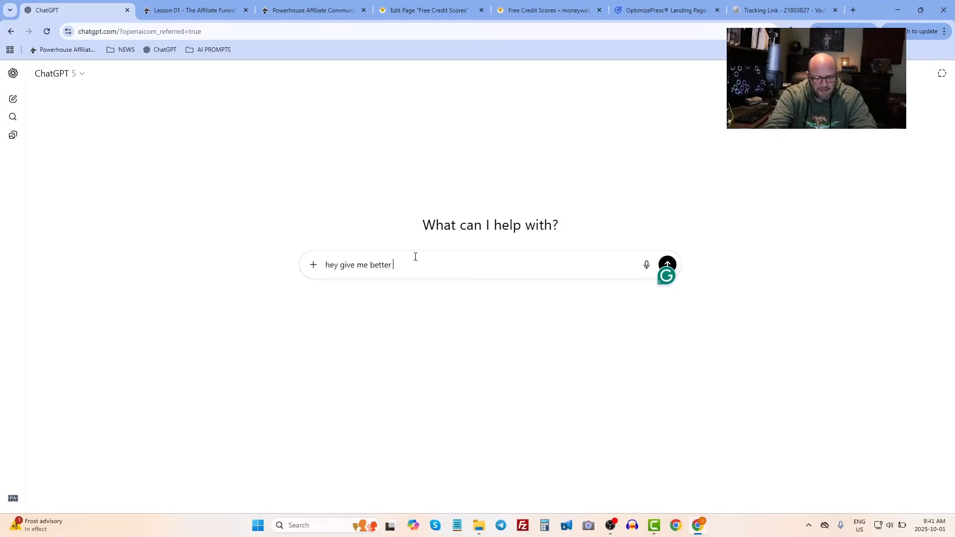
{"action": "key", "text": "ctrl+v"}
{"action": "key", "text": "Return"}
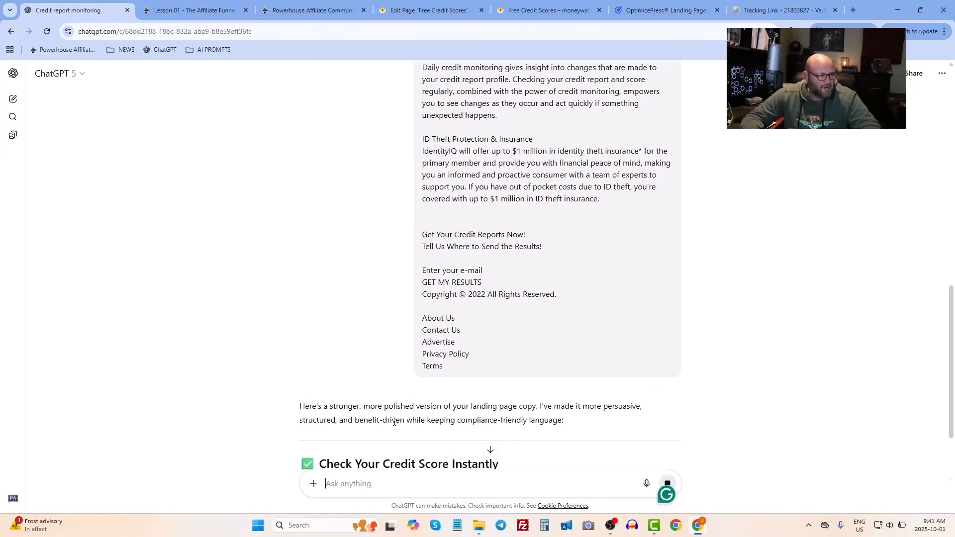
- Read through ChatGPT's rewritten version of the landing page copy
{"action": "left_click_drag", "start_coordinate": [410, 405], "coordinate": [579, 404]}
{"action": "left_click", "coordinate": [580, 405]}
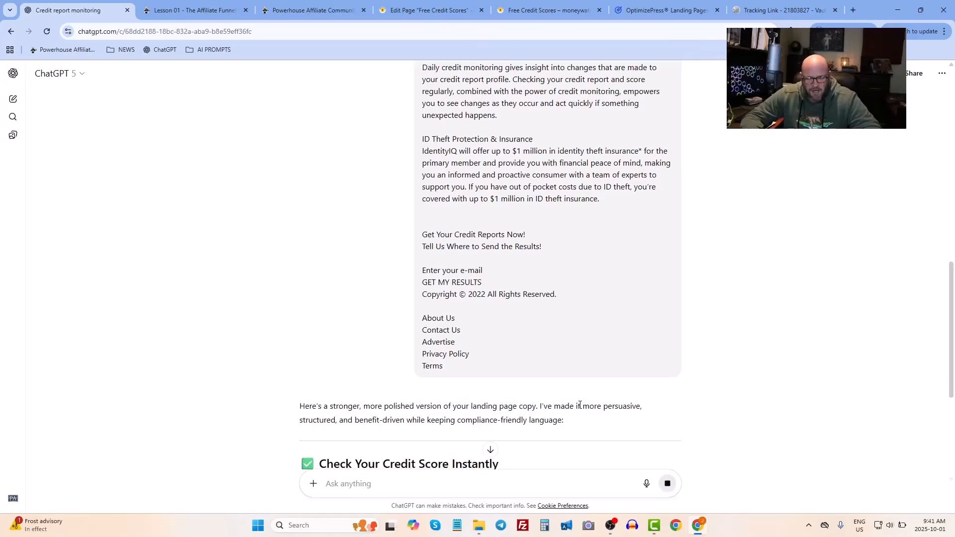
{"action": "scroll", "coordinate": [436, 388], "scroll_direction": "down", "scroll_amount": 2}
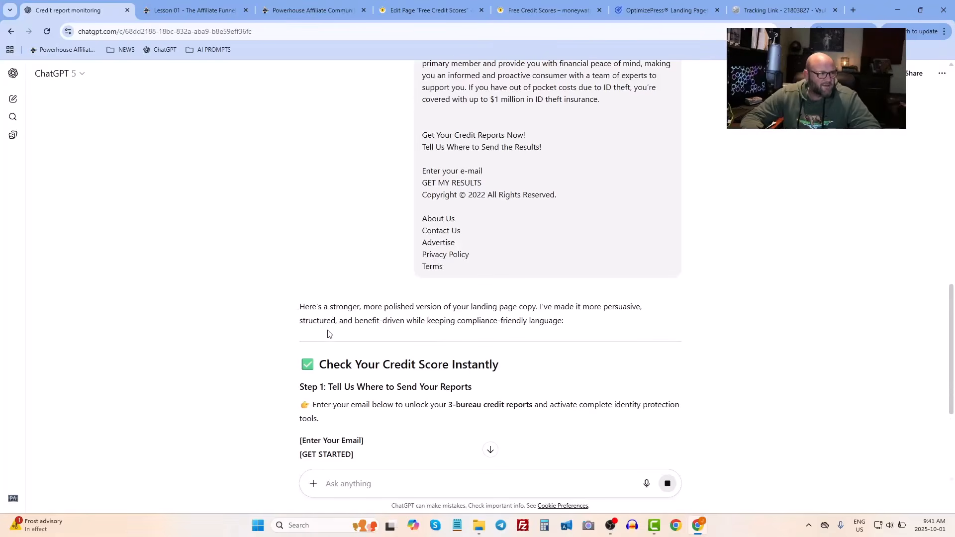
{"action": "left_click_drag", "start_coordinate": [323, 321], "coordinate": [536, 321]}
{"action": "left_click", "coordinate": [536, 321]}
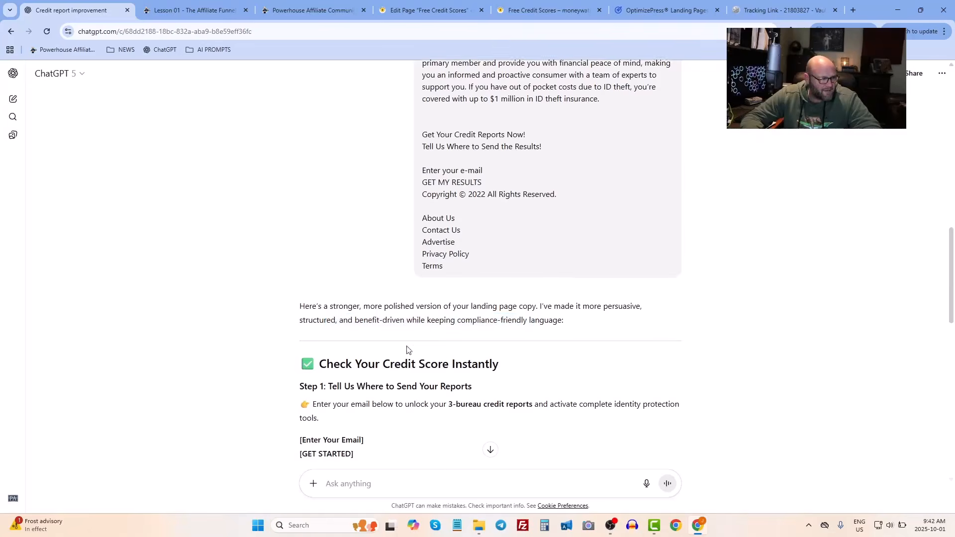
{"action": "scroll", "coordinate": [407, 347], "scroll_direction": "down", "scroll_amount": 11}
{"action": "scroll", "coordinate": [423, 271], "scroll_direction": "down", "scroll_amount": 3}
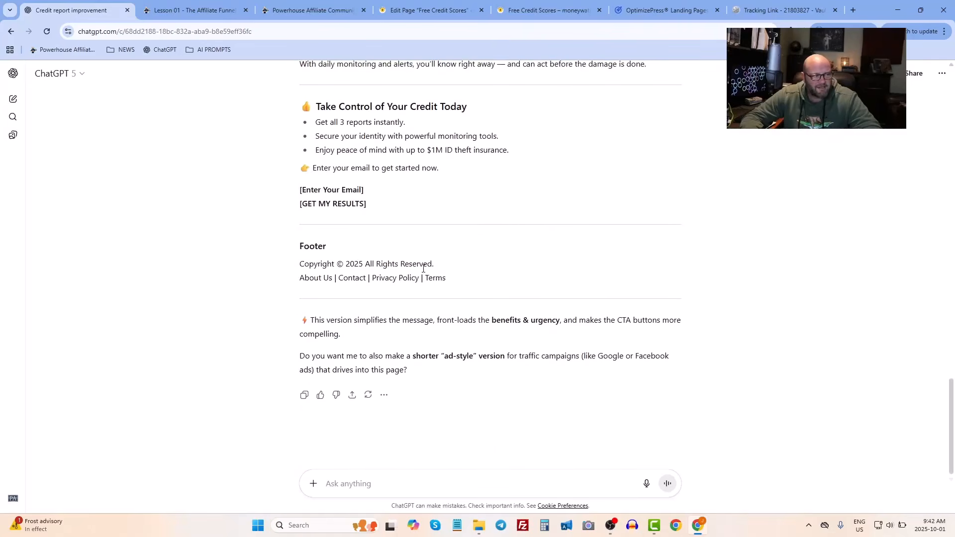
{"action": "scroll", "coordinate": [423, 269], "scroll_direction": "up", "scroll_amount": 20}
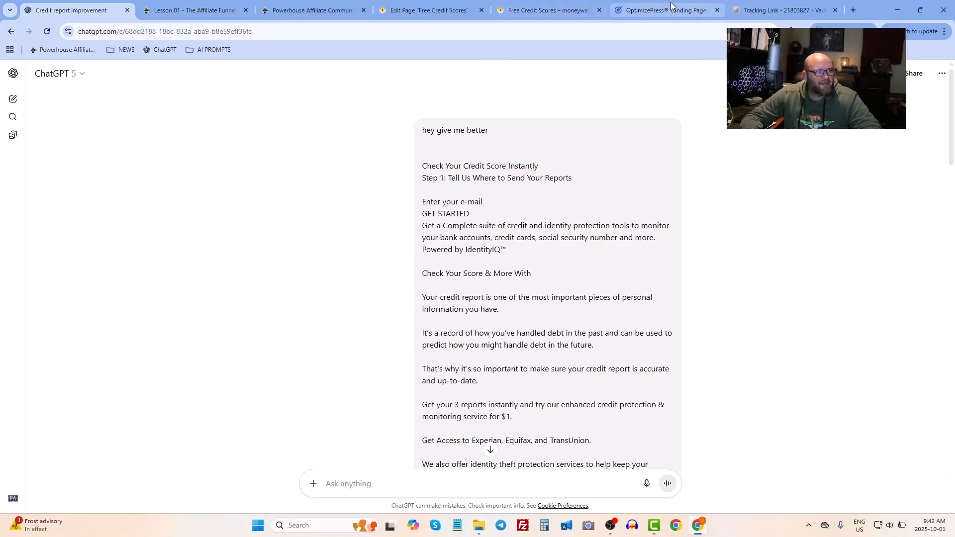
- Return to the page's preview
{"action": "left_click", "coordinate": [652, 11]}
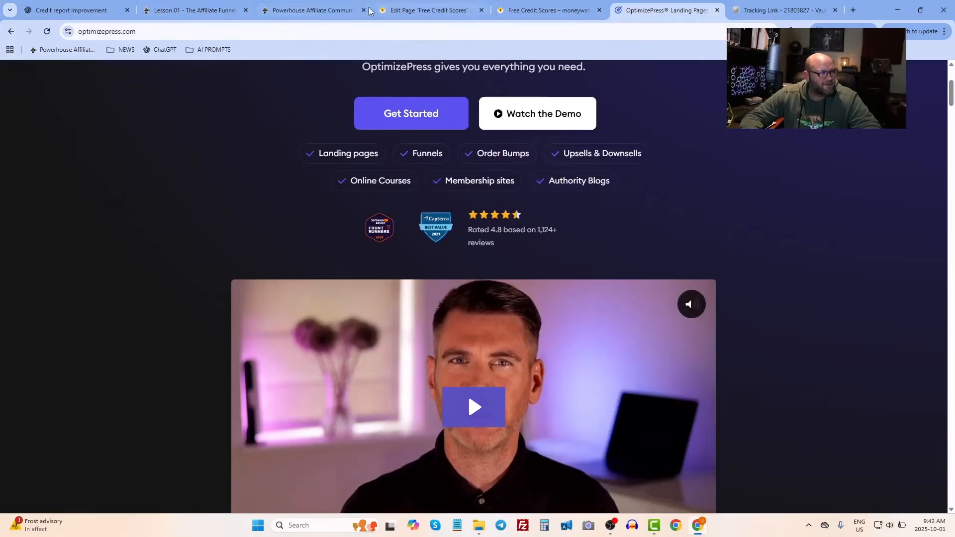
{"action": "left_click", "coordinate": [533, 11]}
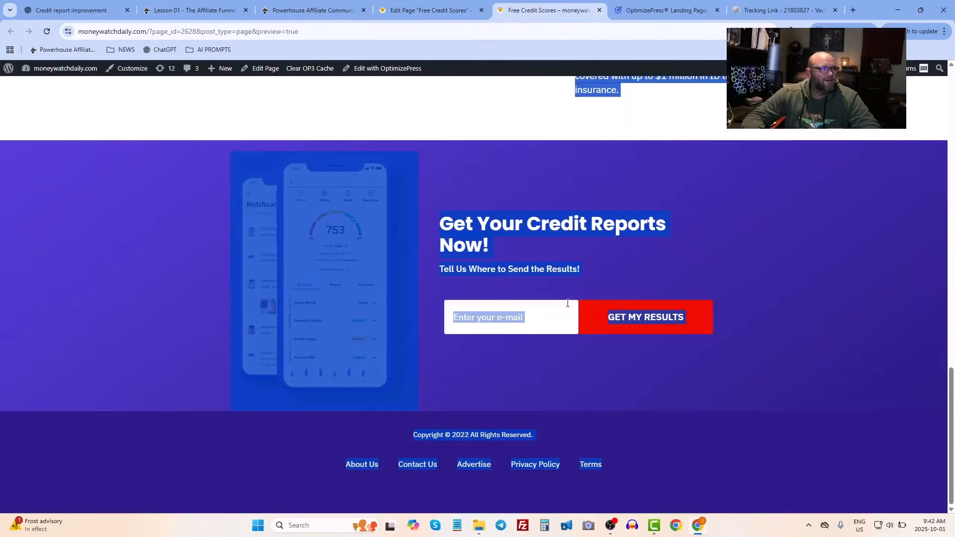
- Highlight the hero headline "Check Your Credit Score Instantly" in the preview to review its wording
{"action": "left_click", "coordinate": [504, 221]}
{"action": "scroll", "coordinate": [504, 221], "scroll_direction": "up", "scroll_amount": 20}
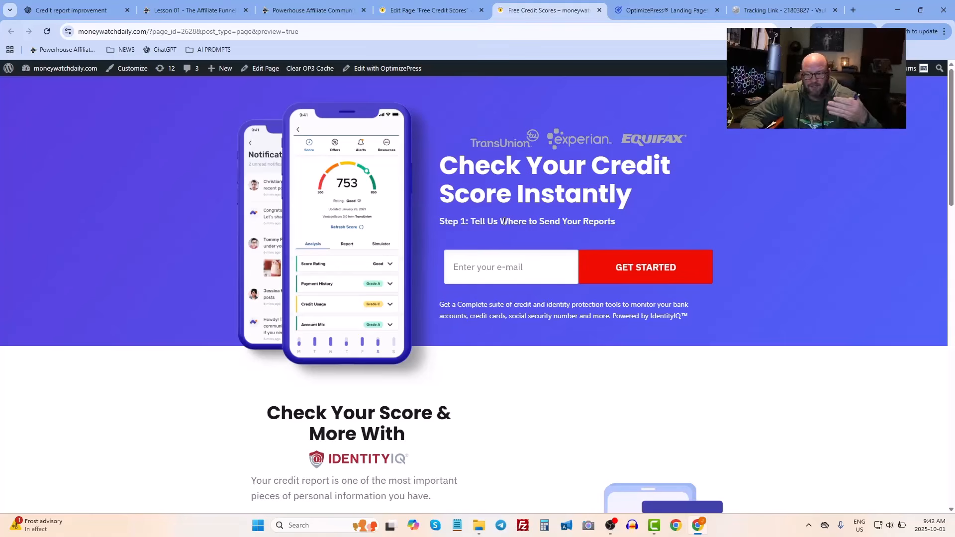
{"action": "left_click_drag", "start_coordinate": [448, 166], "coordinate": [588, 200]}
{"action": "left_click", "coordinate": [584, 223]}
{"action": "left_click", "coordinate": [604, 225]}
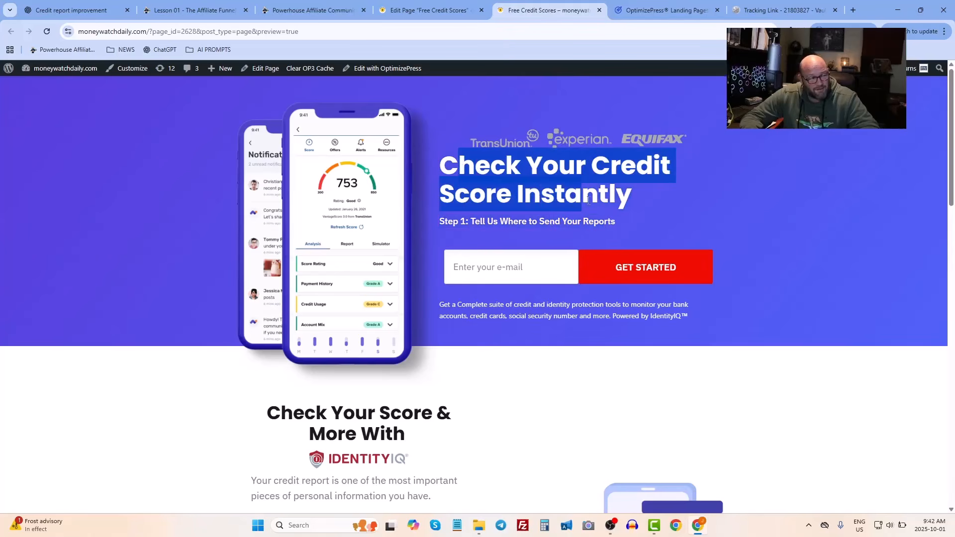
{"action": "left_click", "coordinate": [575, 198]}
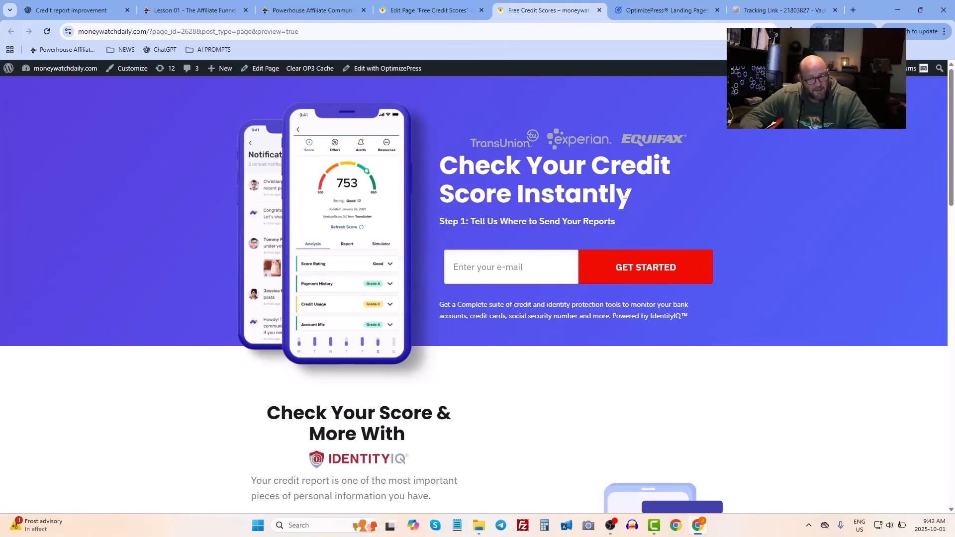
{"action": "left_click_drag", "start_coordinate": [625, 195], "coordinate": [472, 169]}
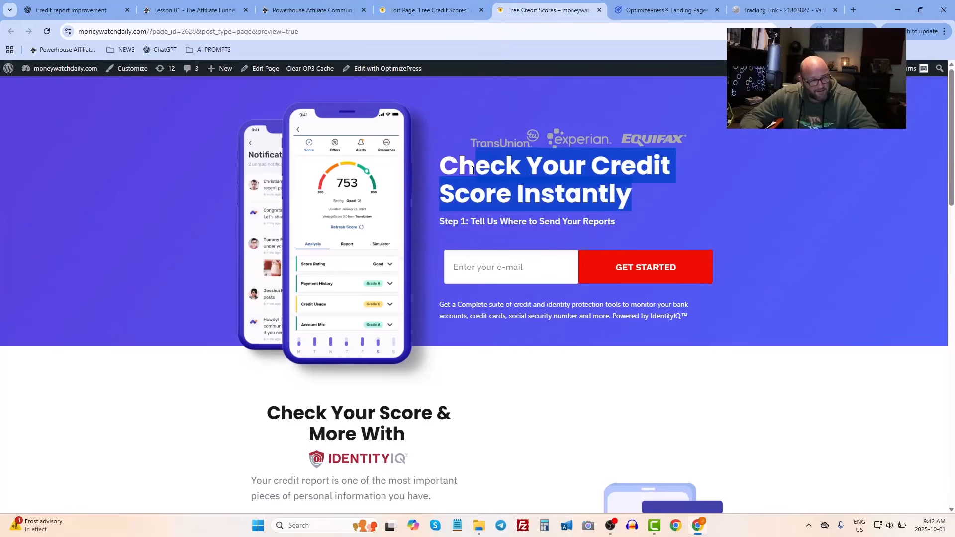
{"action": "left_click", "coordinate": [474, 169]}
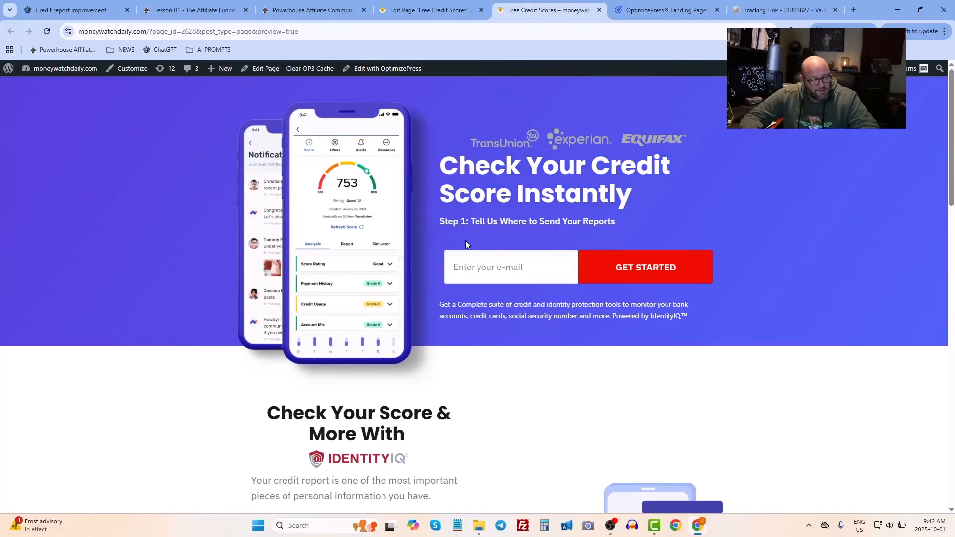
{"action": "left_click_drag", "start_coordinate": [480, 164], "coordinate": [454, 168]}
{"action": "left_click", "coordinate": [576, 198]}
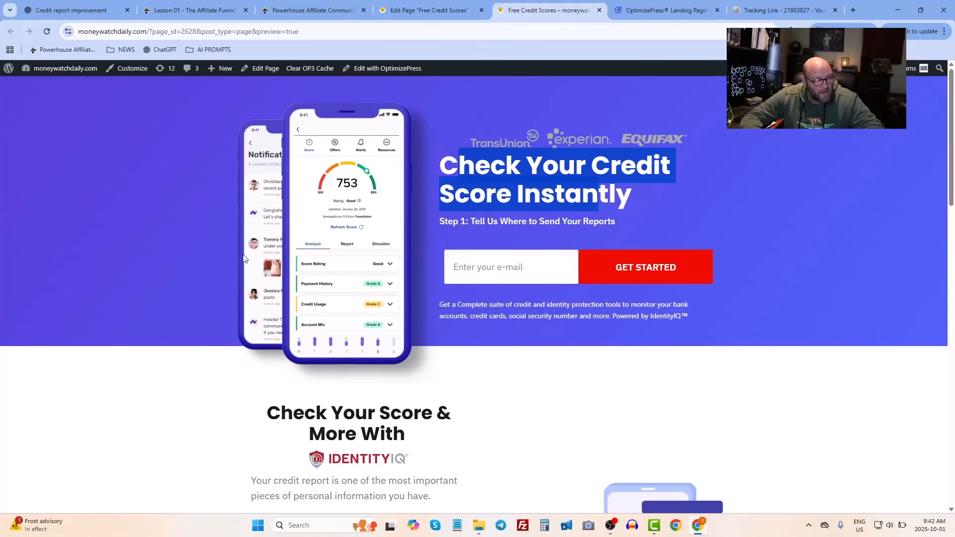
- Scroll through the page body, then highlight the hero's logos, headline and subheading to review them
{"action": "left_click", "coordinate": [124, 246]}
{"action": "scroll", "coordinate": [125, 246], "scroll_direction": "down", "scroll_amount": 20}
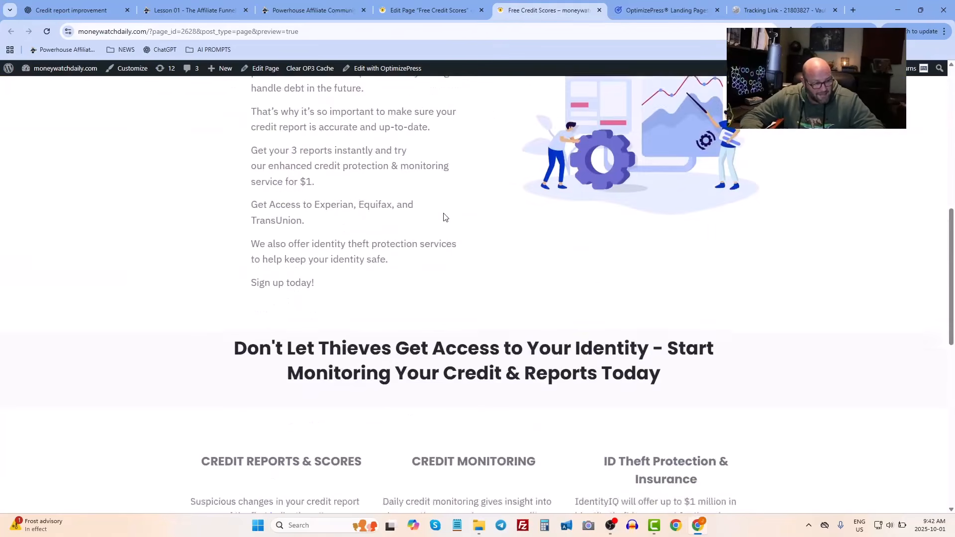
{"action": "scroll", "coordinate": [456, 221], "scroll_direction": "up", "scroll_amount": 20}
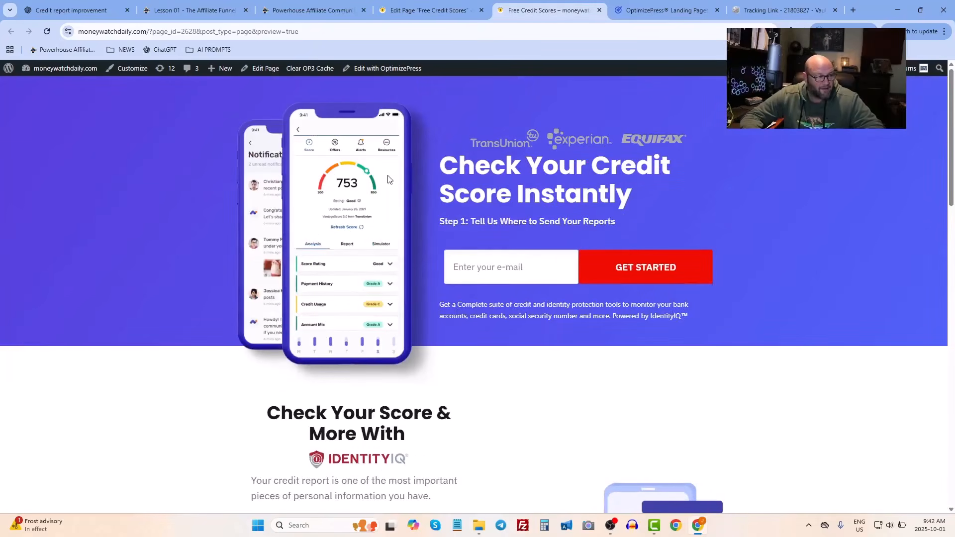
{"action": "left_click_drag", "start_coordinate": [503, 164], "coordinate": [491, 146]}
{"action": "left_click", "coordinate": [592, 222]}
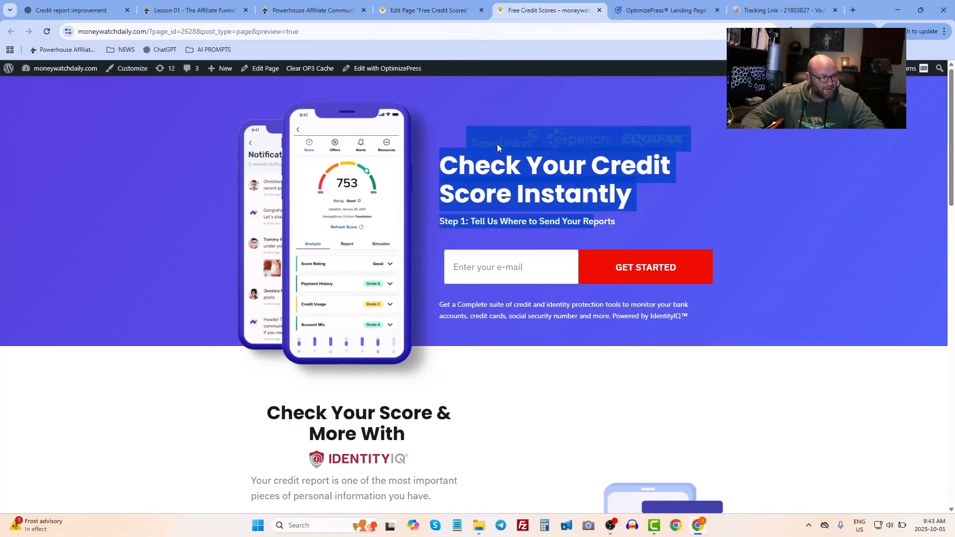
{"action": "left_click", "coordinate": [497, 145]}
{"action": "left_click_drag", "start_coordinate": [603, 196], "coordinate": [489, 142]}
{"action": "left_click", "coordinate": [478, 183]}
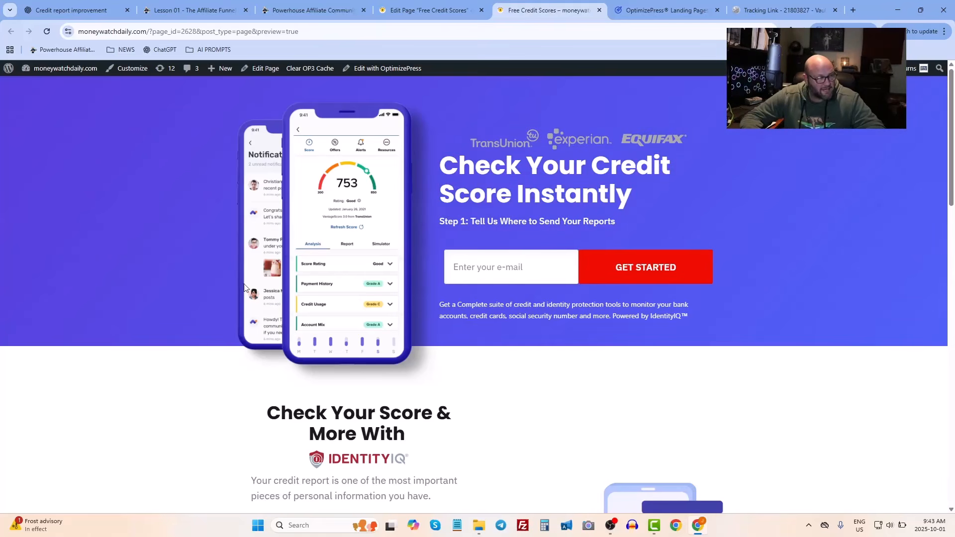